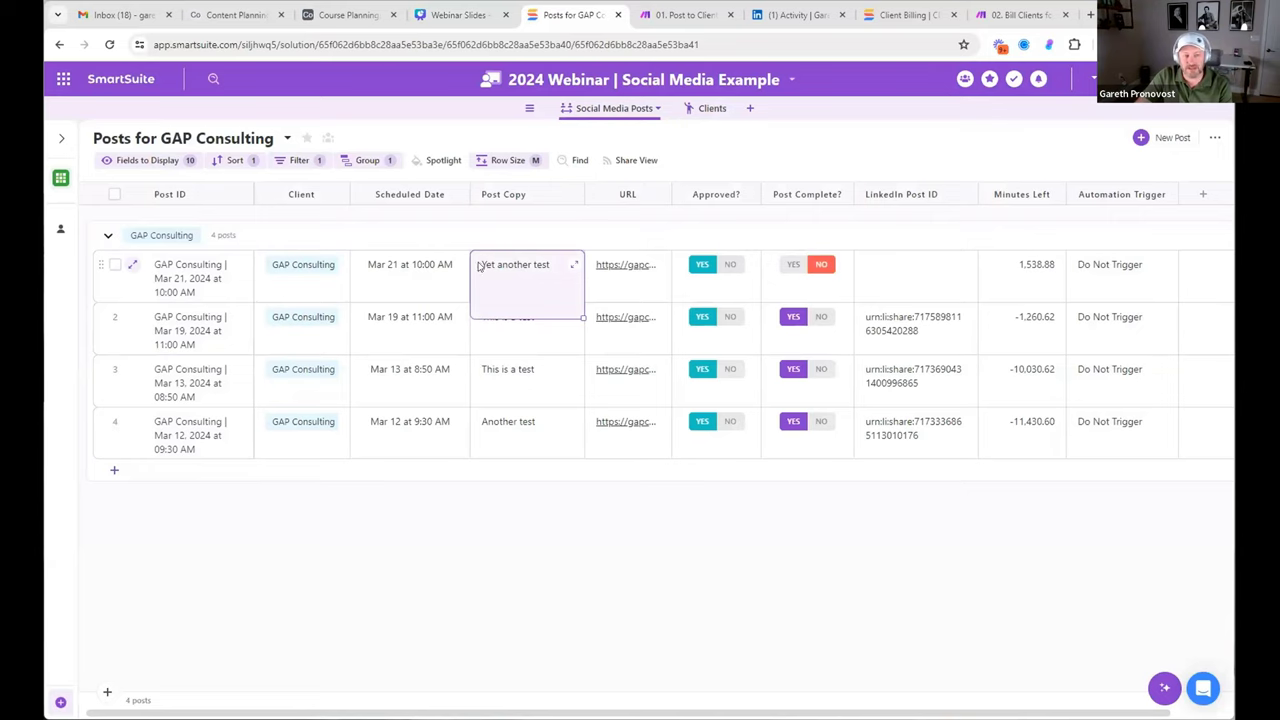
Review the first GAP Consulting post's URL and scheduled date, and examine the Minutes Left formula without changing it
click(628, 285)
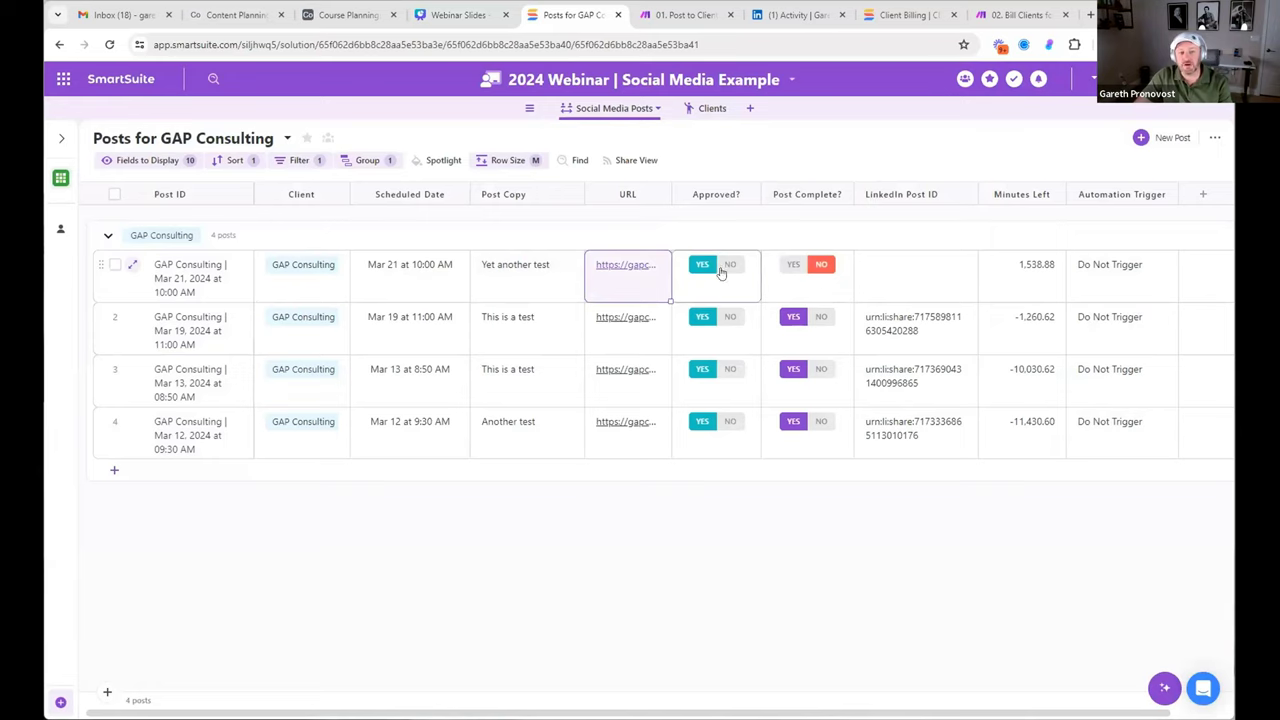
click(383, 264)
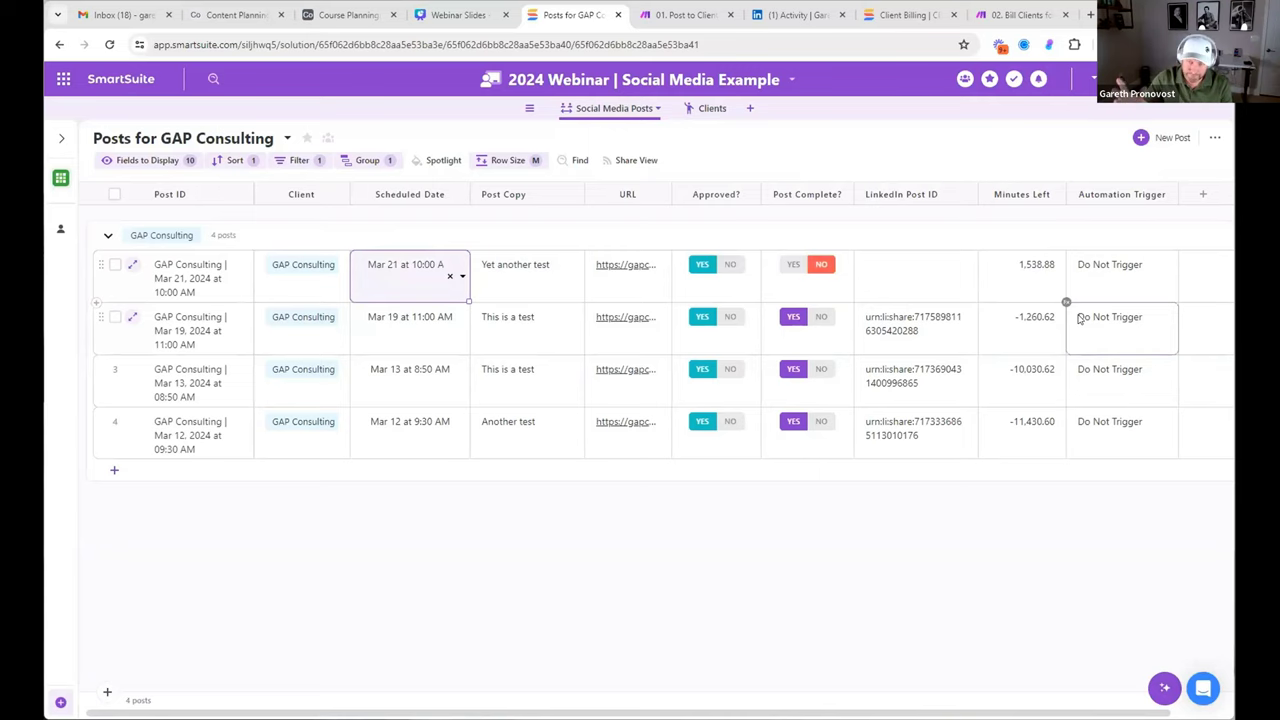
double_click(1022, 195)
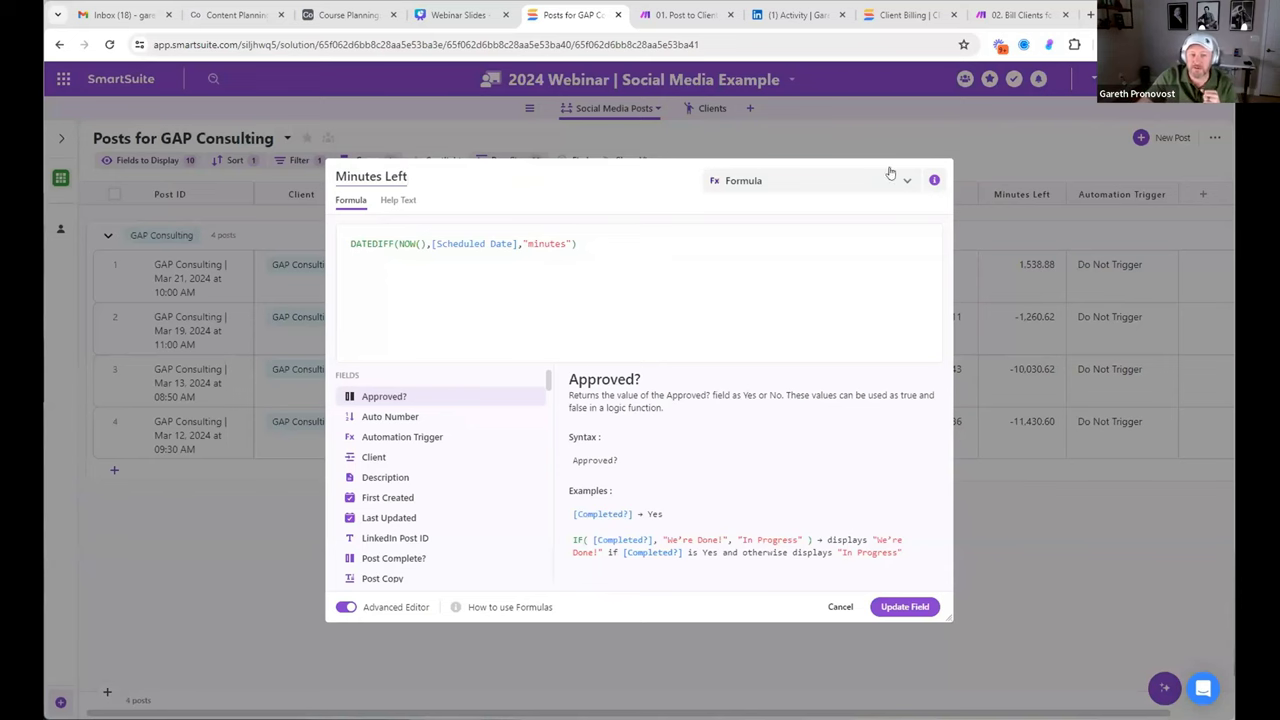
click(840, 607)
click(380, 274)
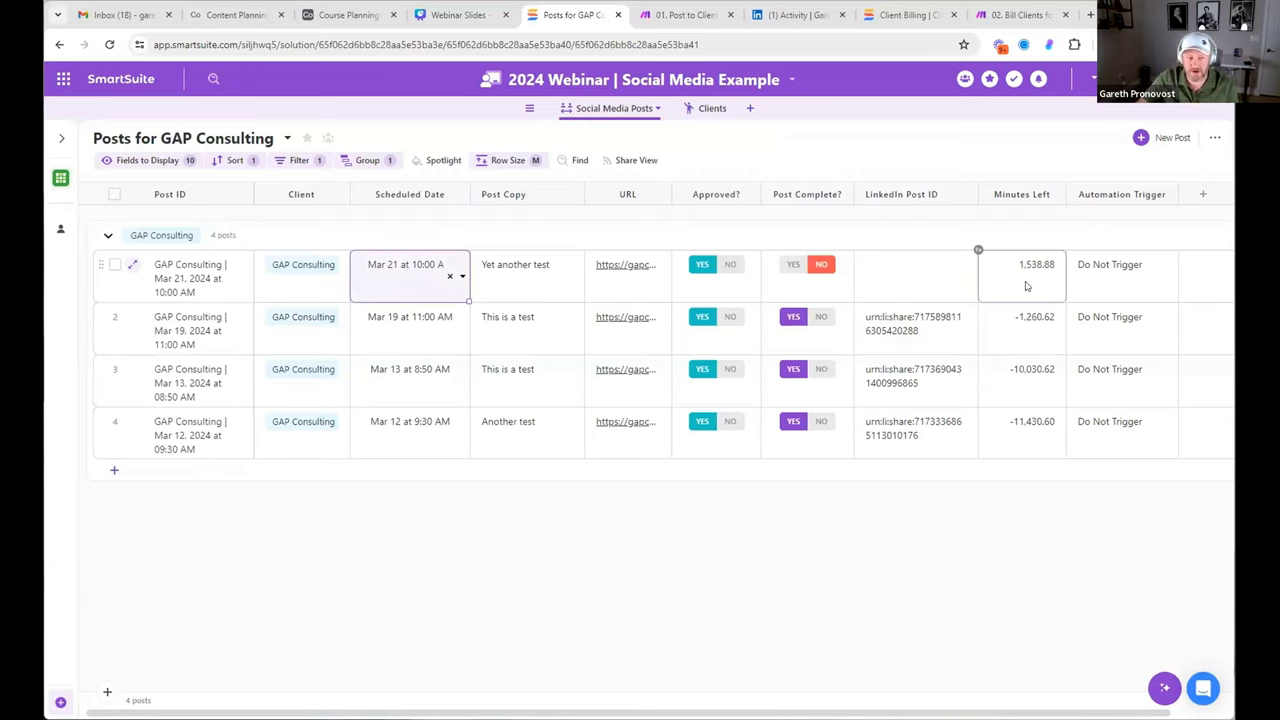
Examine the Automation Trigger formula, including its Approved? and Post Complete? conditions, and leave it unchanged
click(1076, 280)
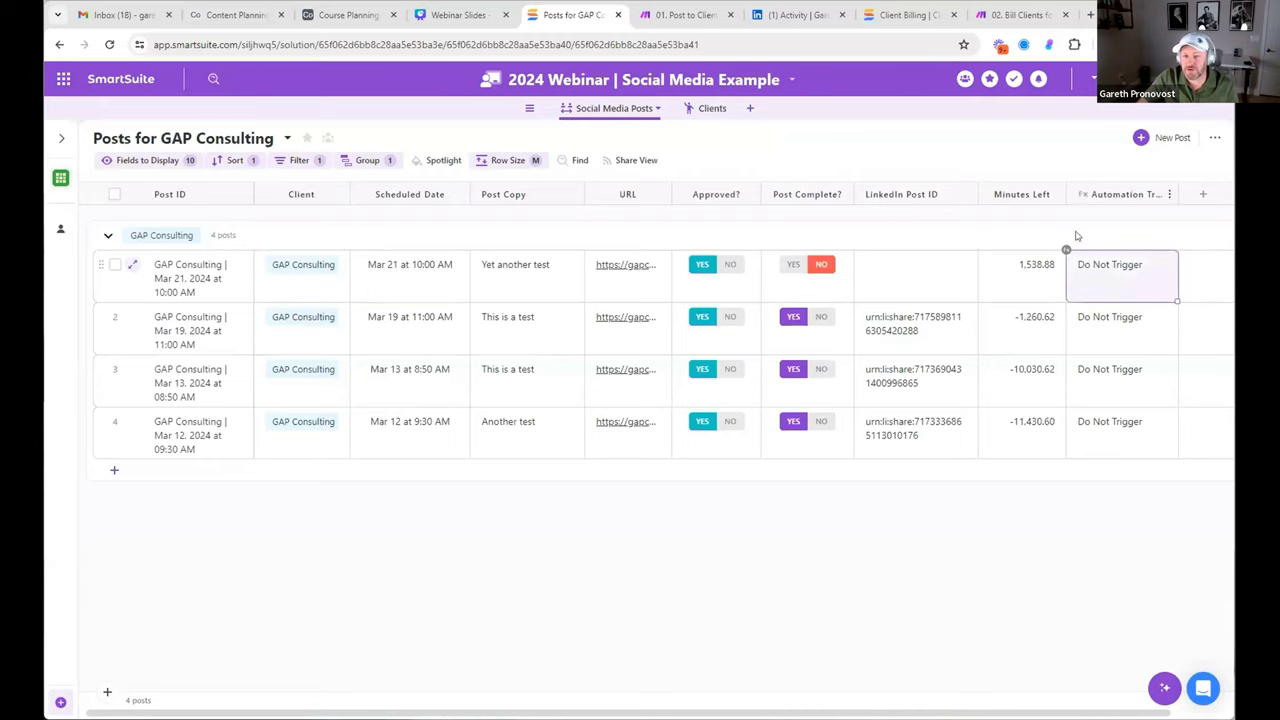
double_click(1118, 196)
click(662, 269)
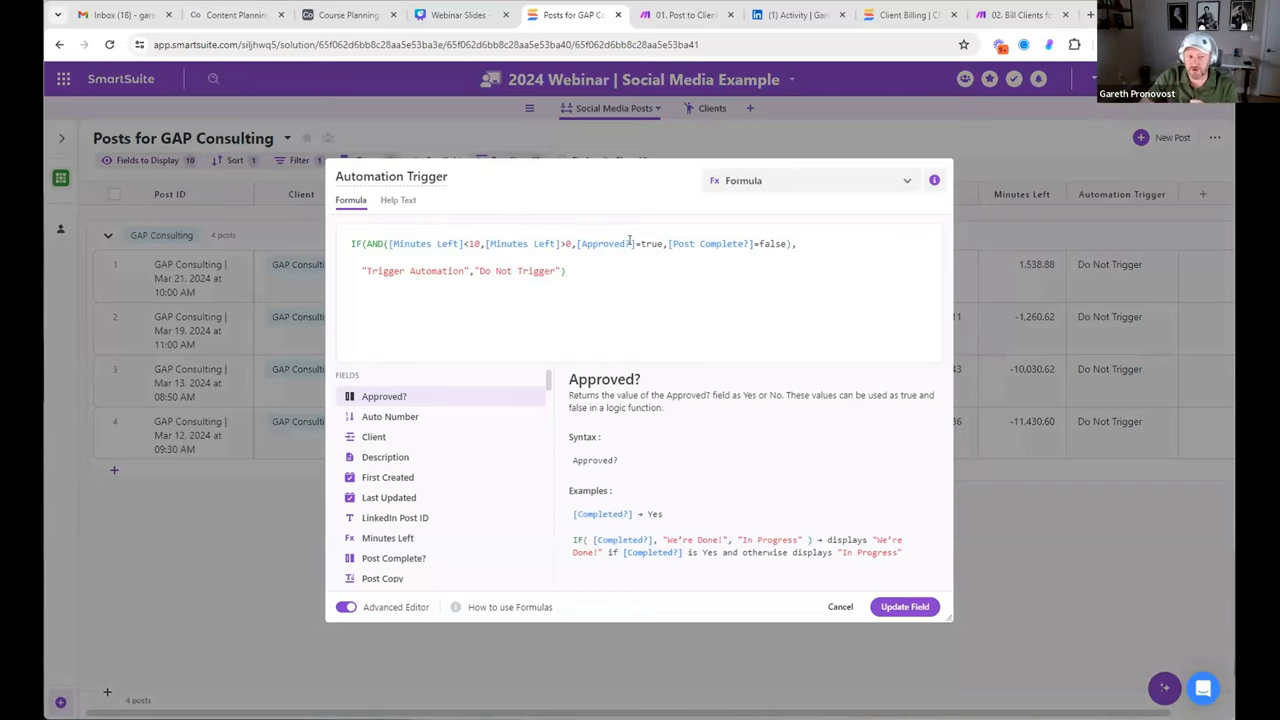
drag(576, 244, 790, 244)
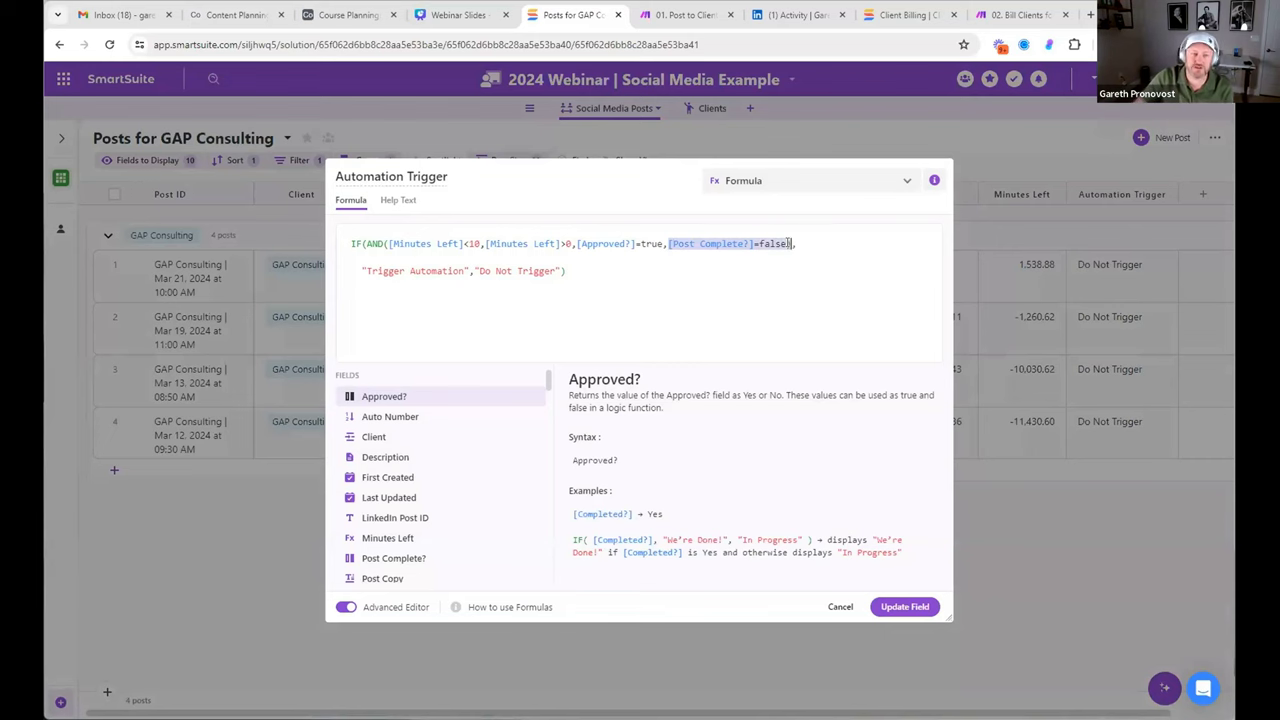
click(840, 607)
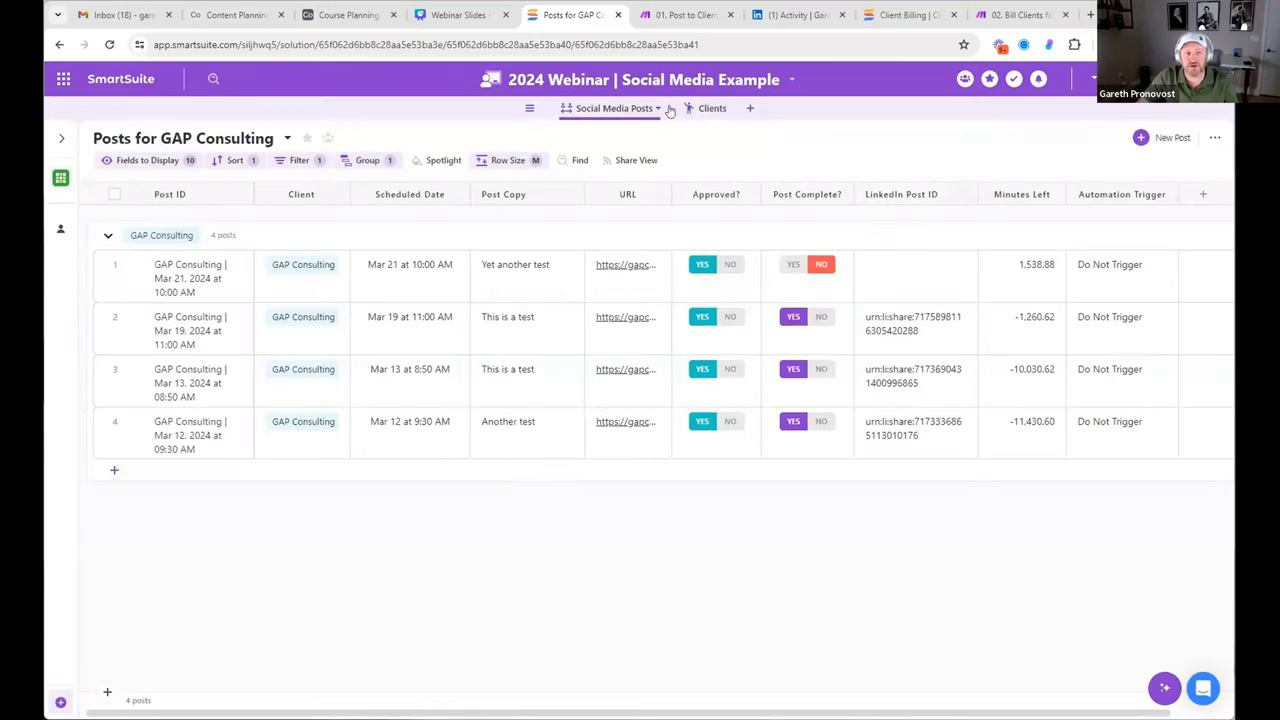
Switch to the Make scenario and review the webhook and Trigger Automation condition of the New Post ready in SmartSuite module
click(683, 16)
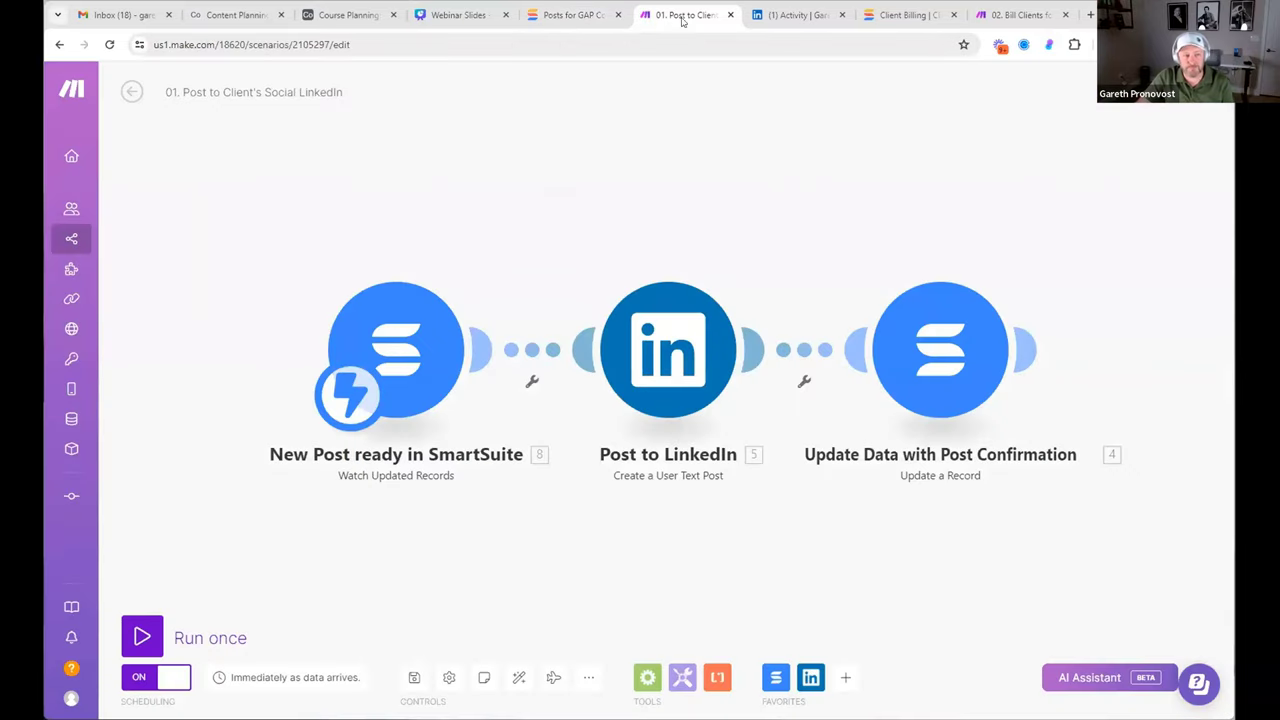
click(390, 350)
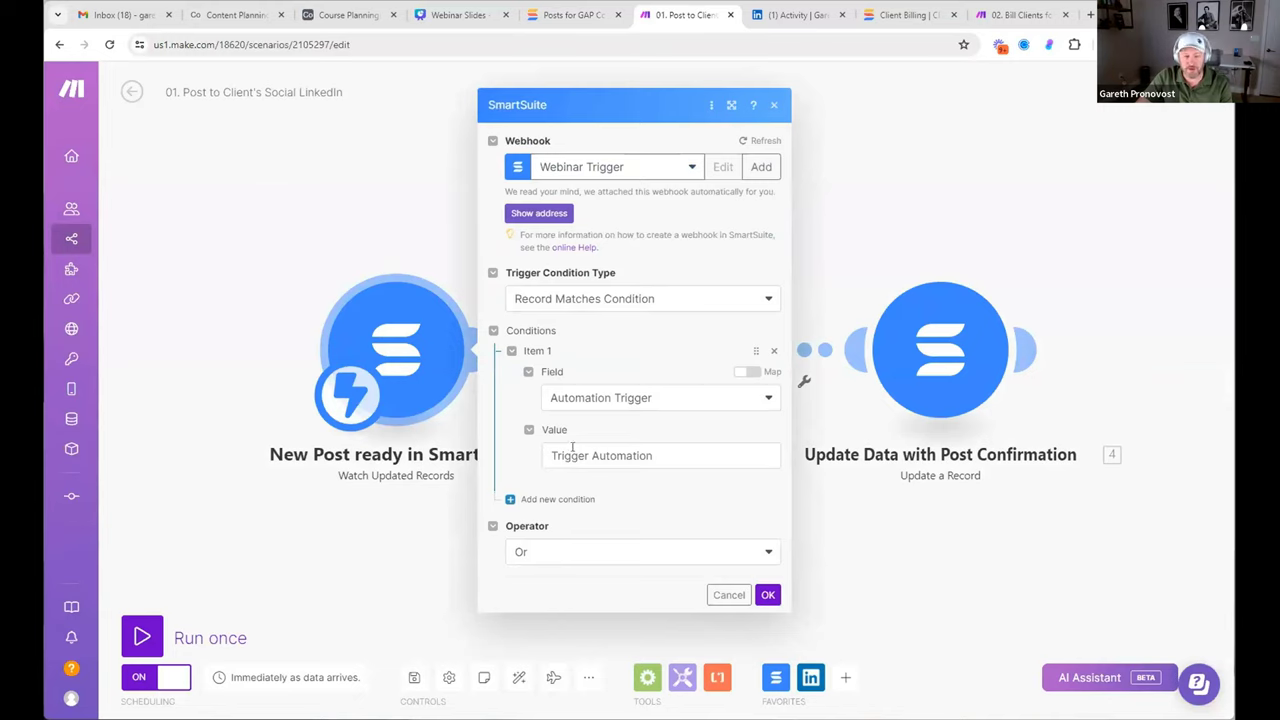
drag(545, 455, 651, 455)
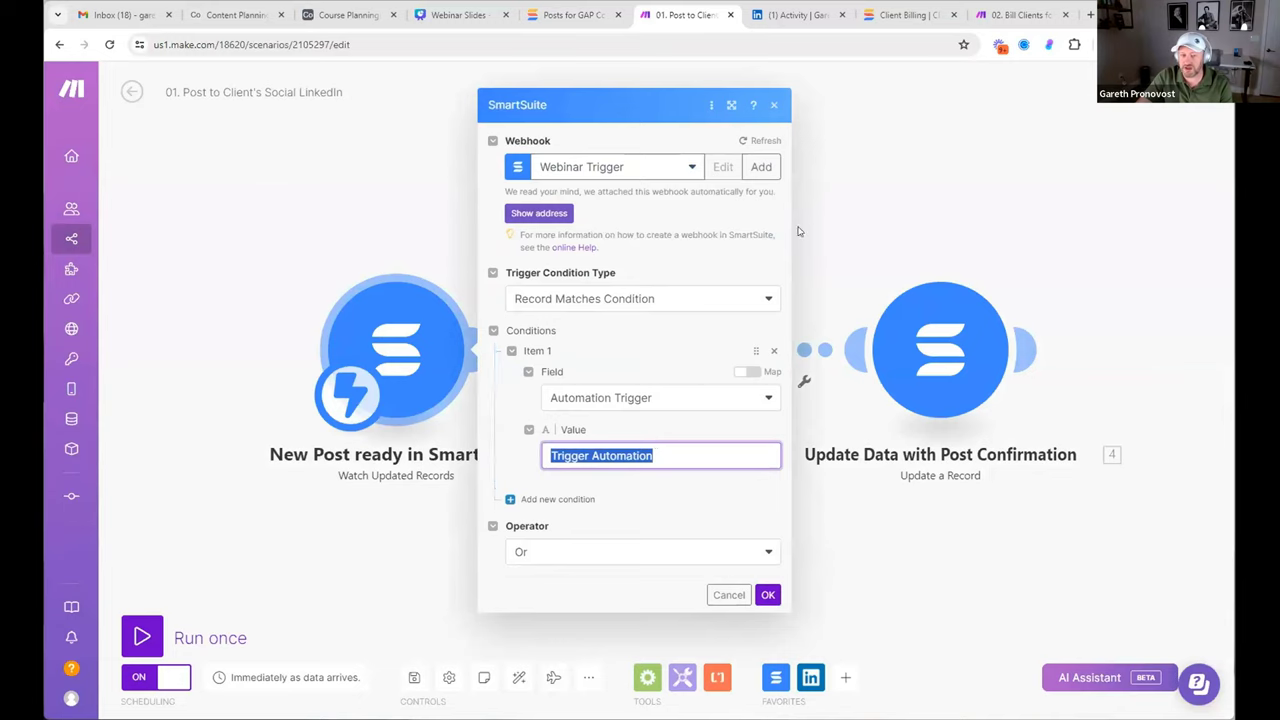
click(803, 230)
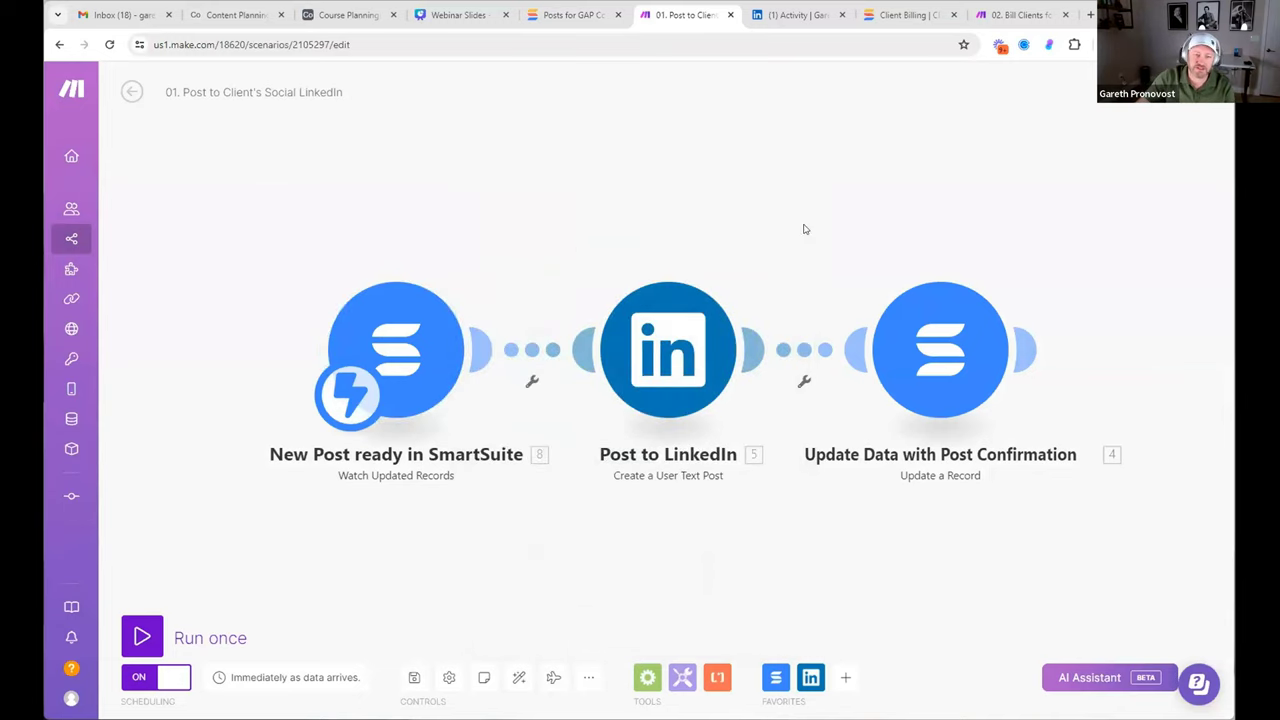
Review the content mapping of the Post to LinkedIn module, then close its settings
click(666, 355)
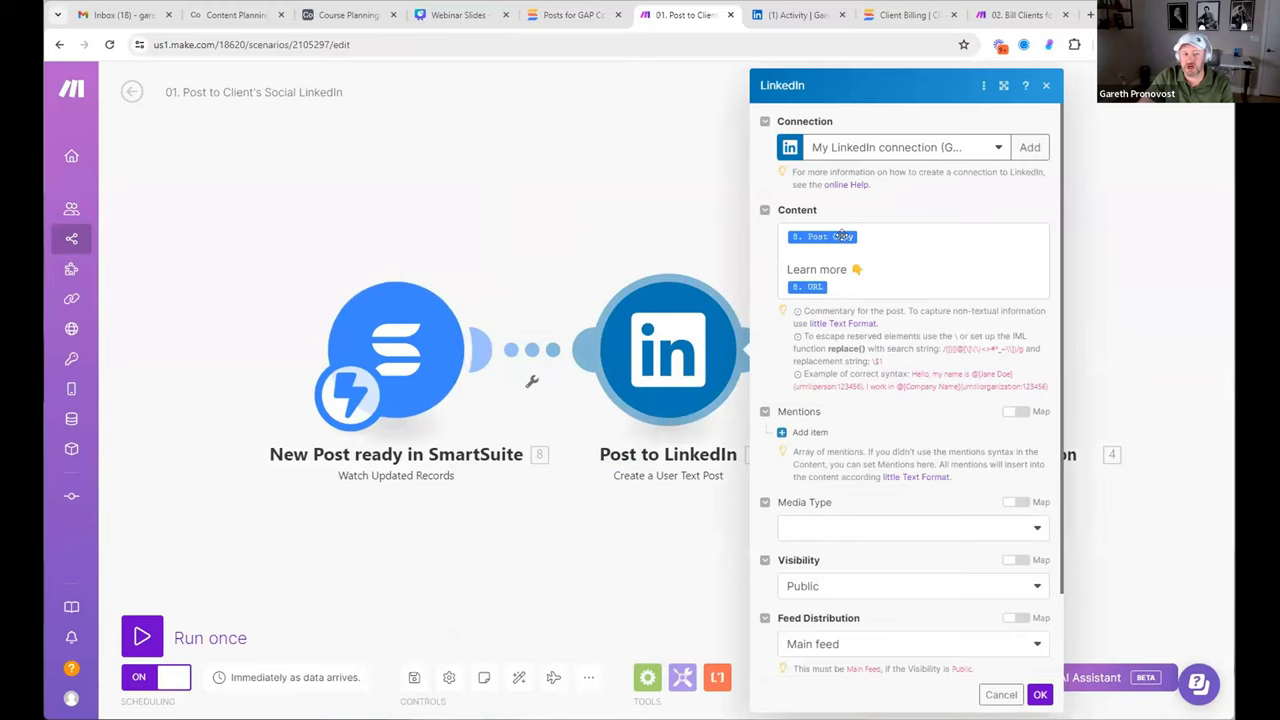
mouse_move(841, 236)
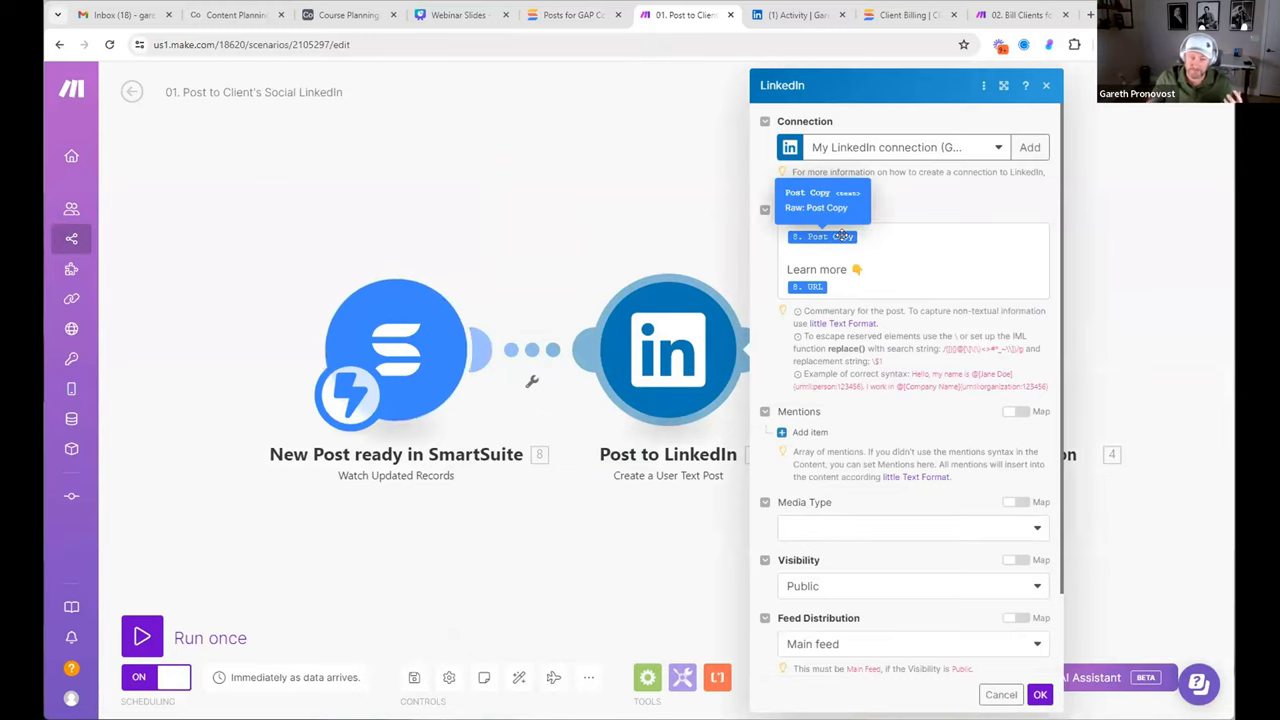
click(636, 229)
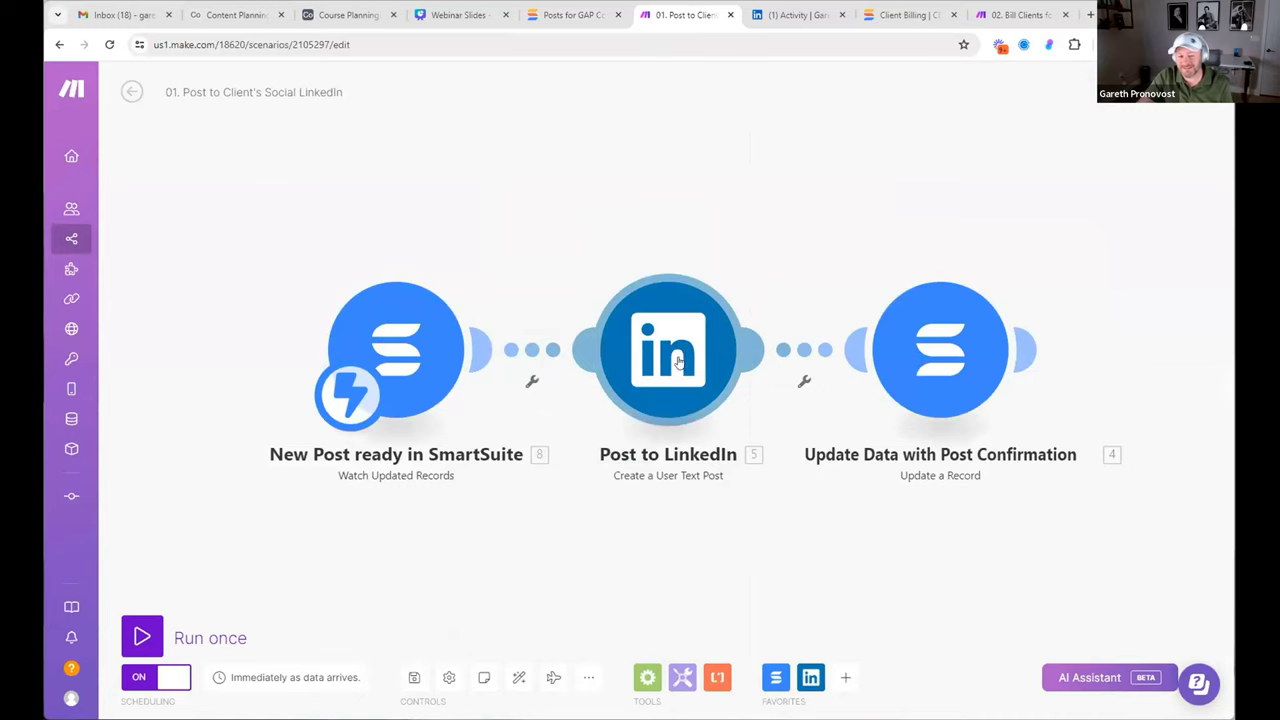
Review the record ID, Post Complete? and LinkedIn Post ID mappings in the Update Data with Post Confirmation module
click(936, 358)
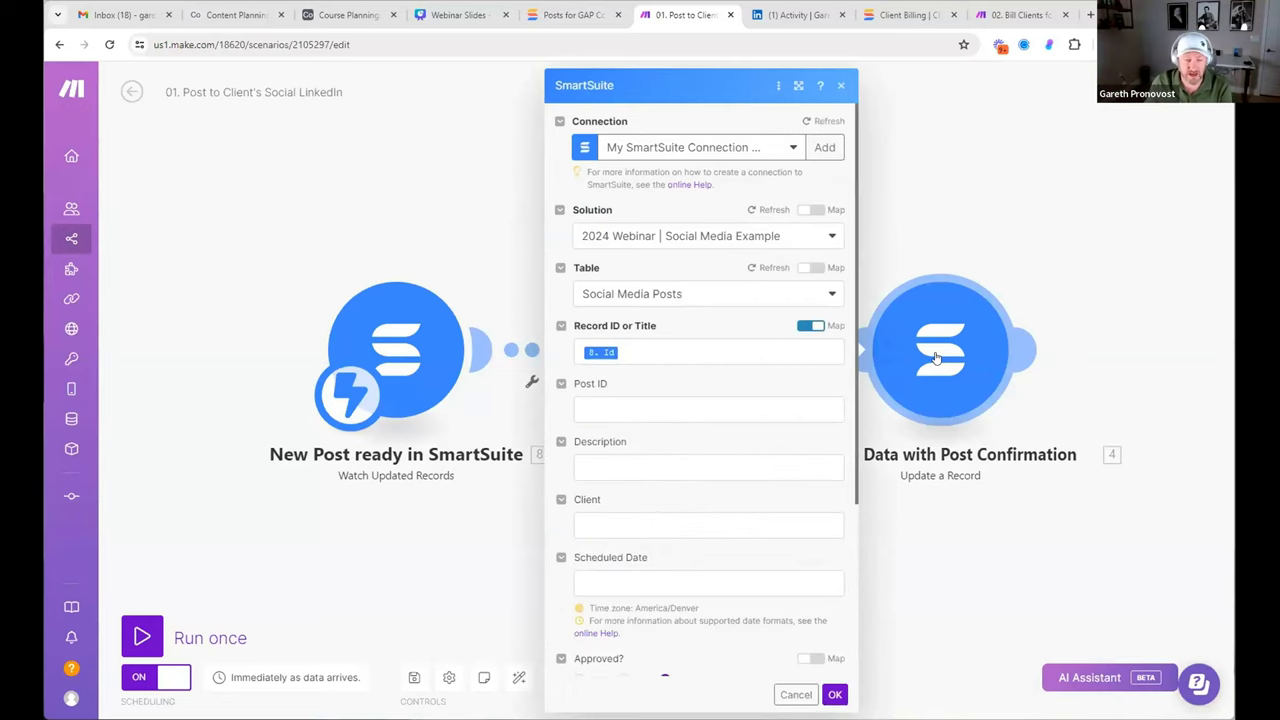
scroll(620, 460, down, 3)
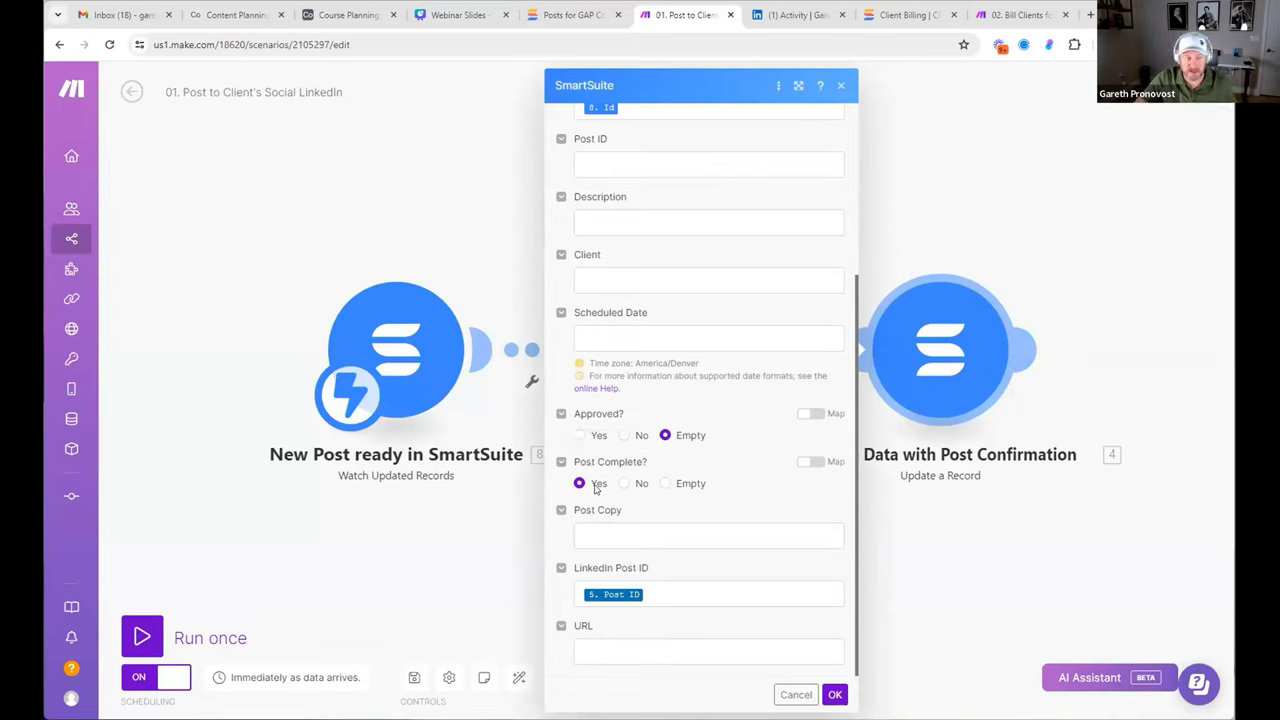
scroll(608, 433, up, 3)
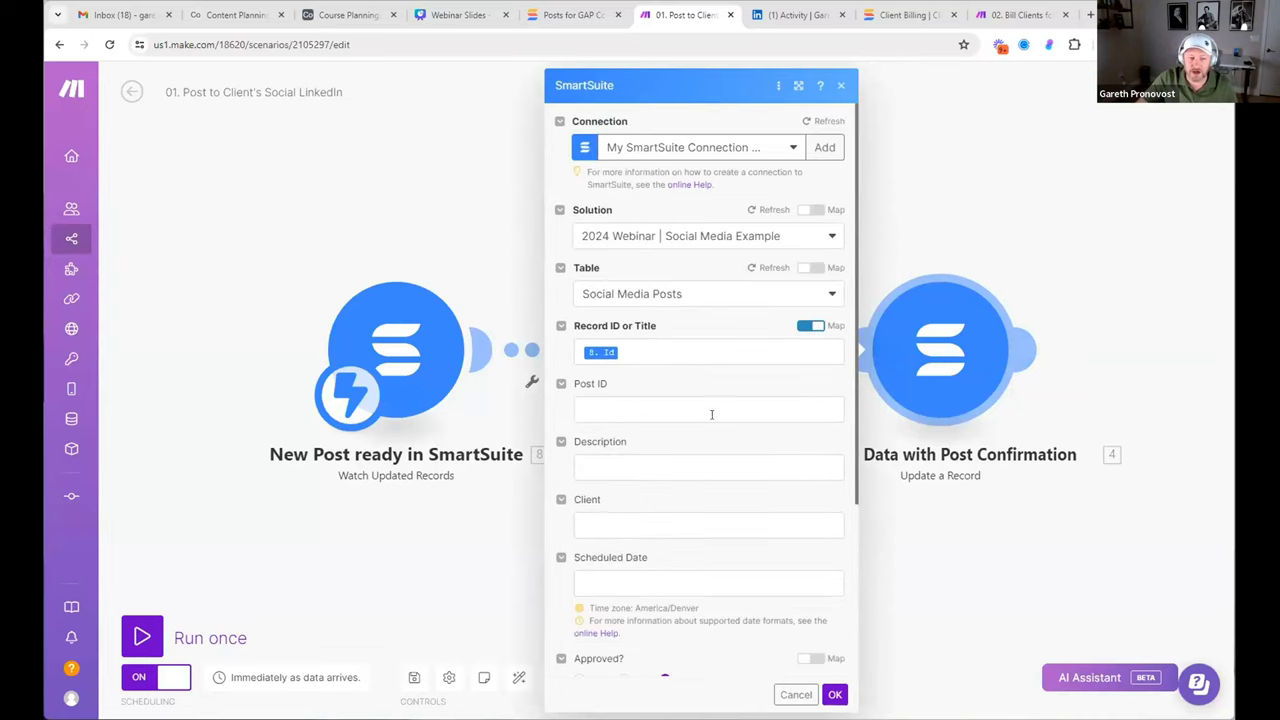
scroll(712, 414, down, 3)
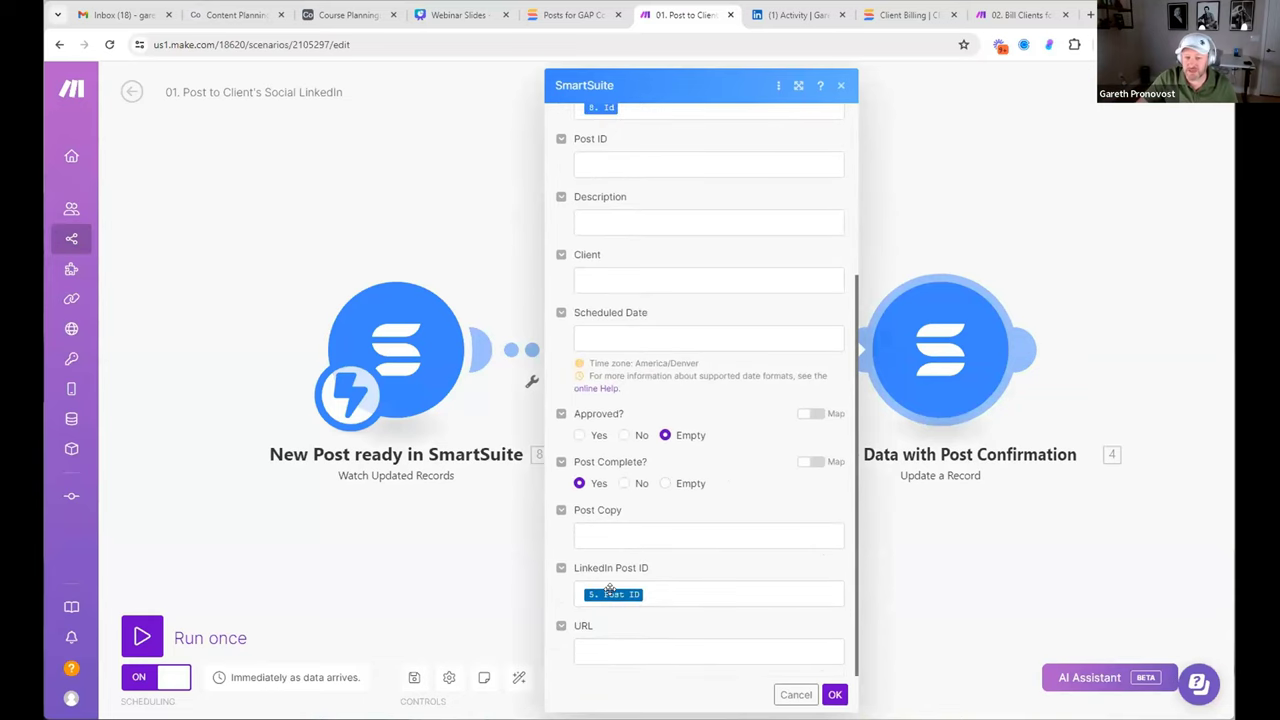
Switch to the SmartSuite posts table and check the first post's LinkedIn Post ID and Post Complete? fields
click(574, 17)
click(897, 284)
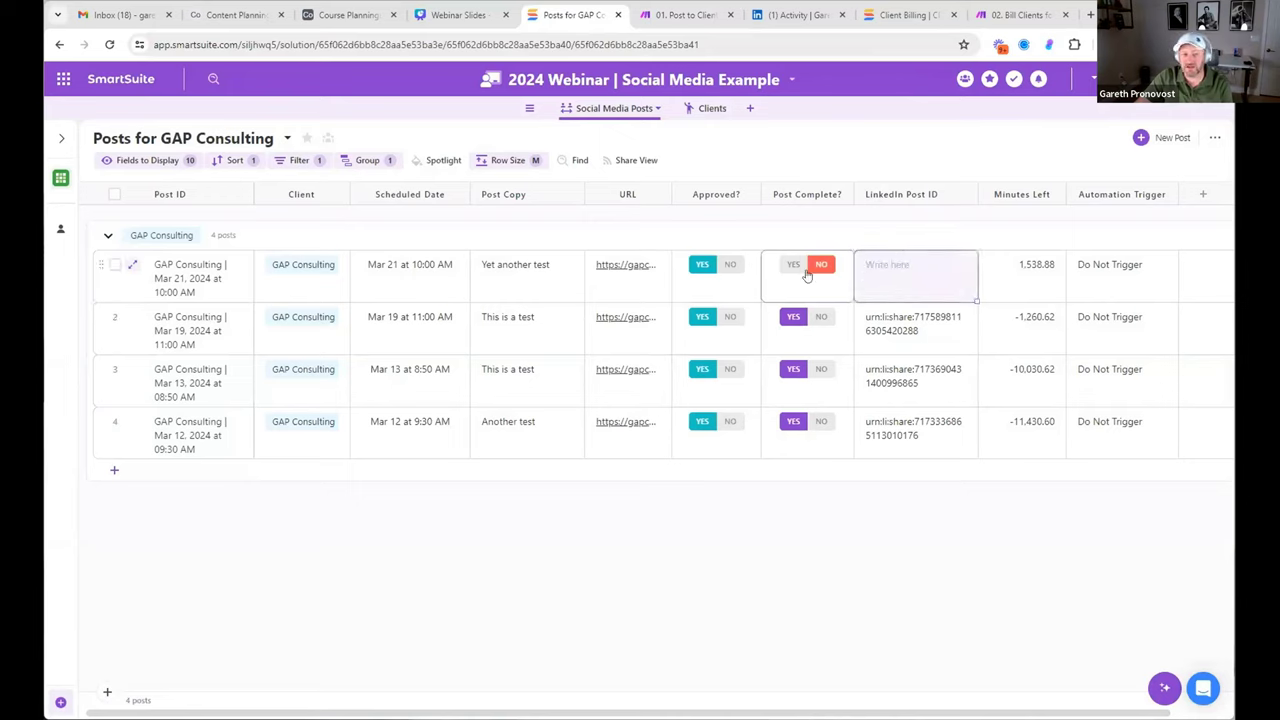
click(807, 228)
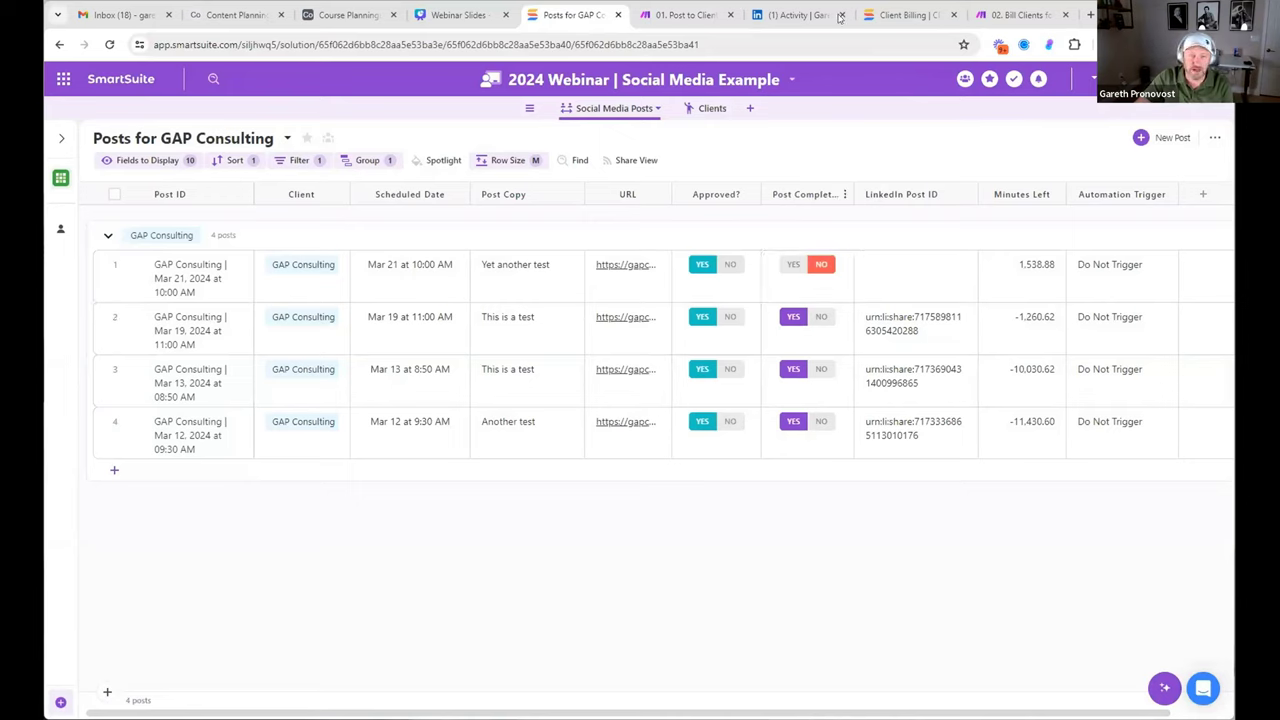
Set the first post's scheduled date to March 20, 2024 at 9:45 AM
click(388, 283)
click(395, 287)
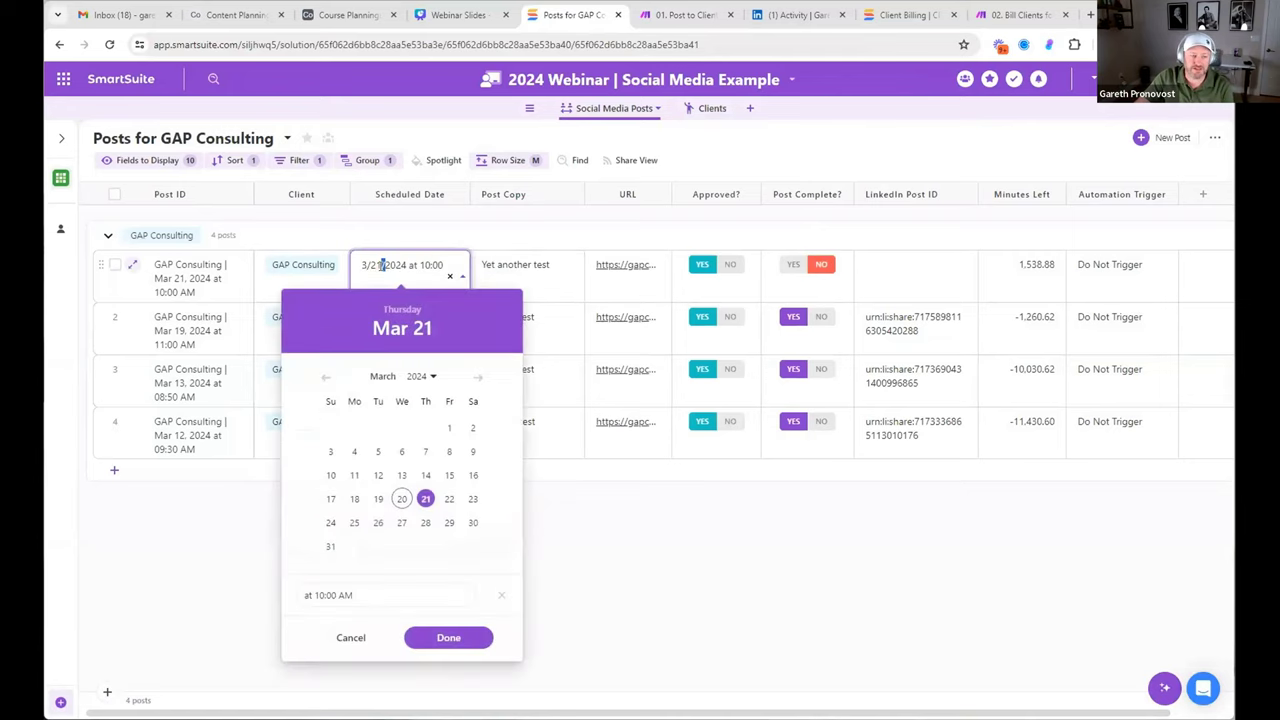
click(401, 498)
click(326, 598)
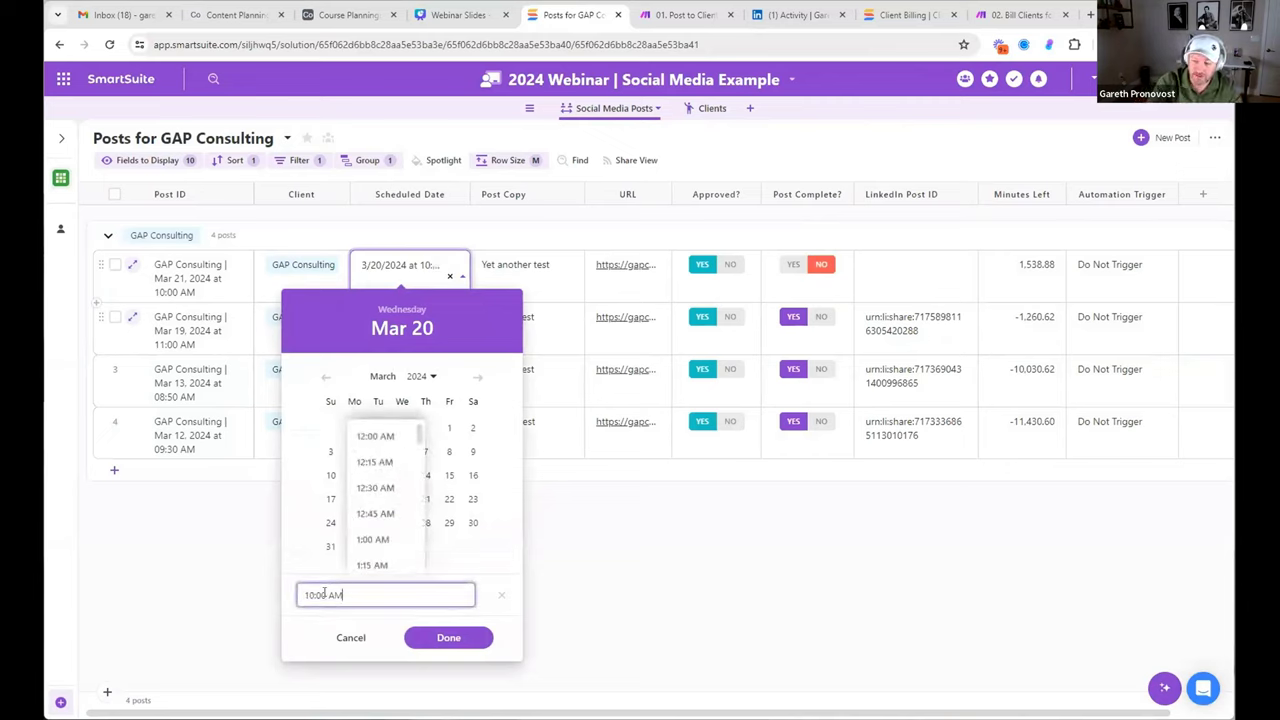
triple_click(324, 593)
text(9)
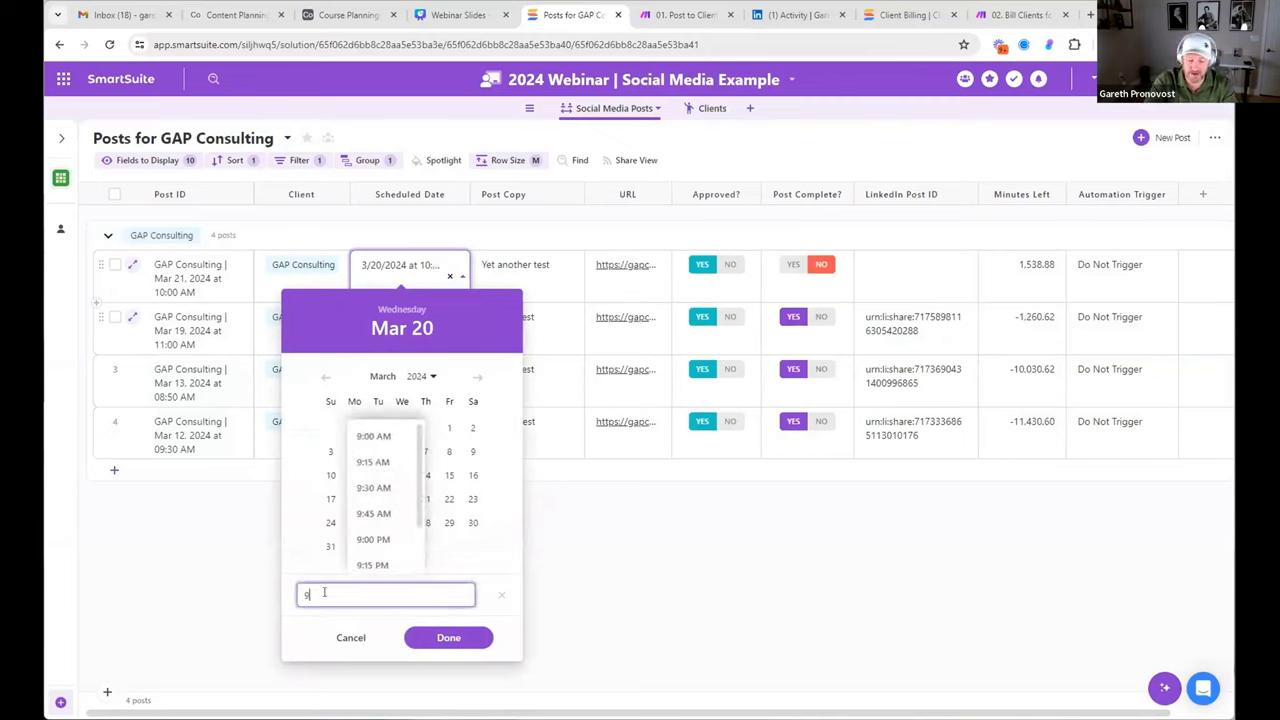
text(:45 am)
key(Return)
click(459, 645)
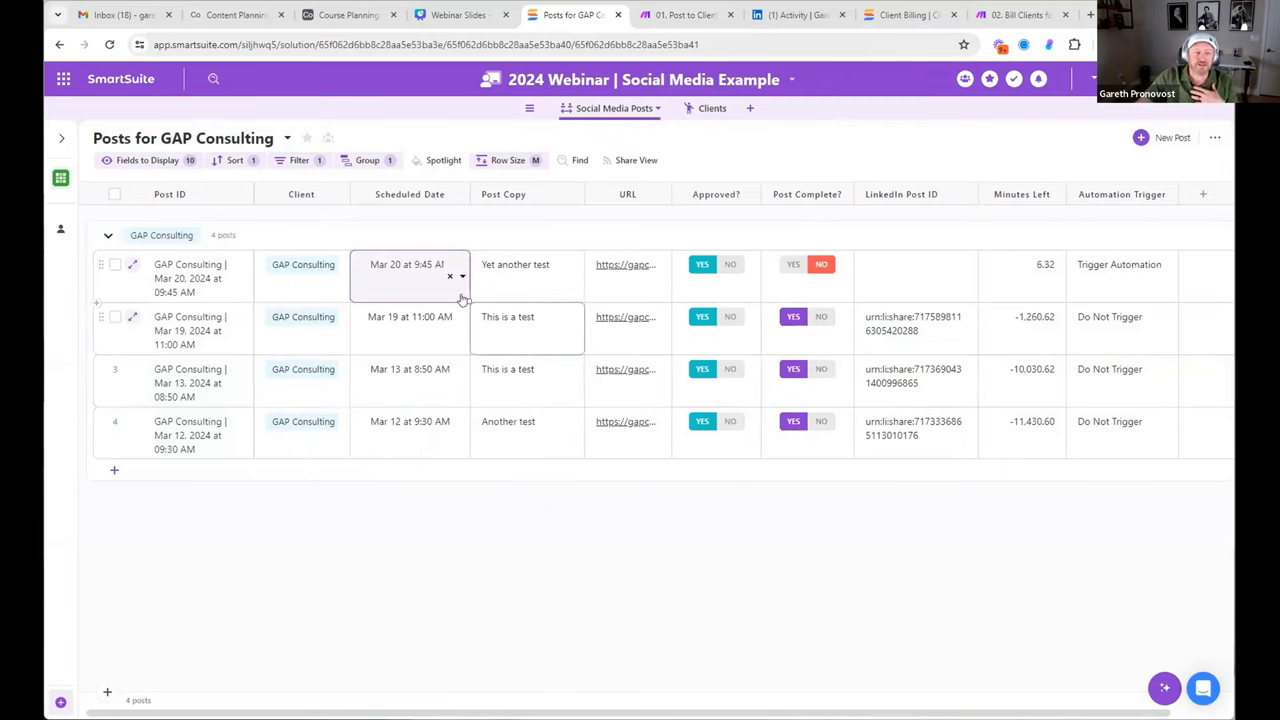
Check the first post's Automation Trigger and Minutes Left values after the rescheduling
click(1097, 264)
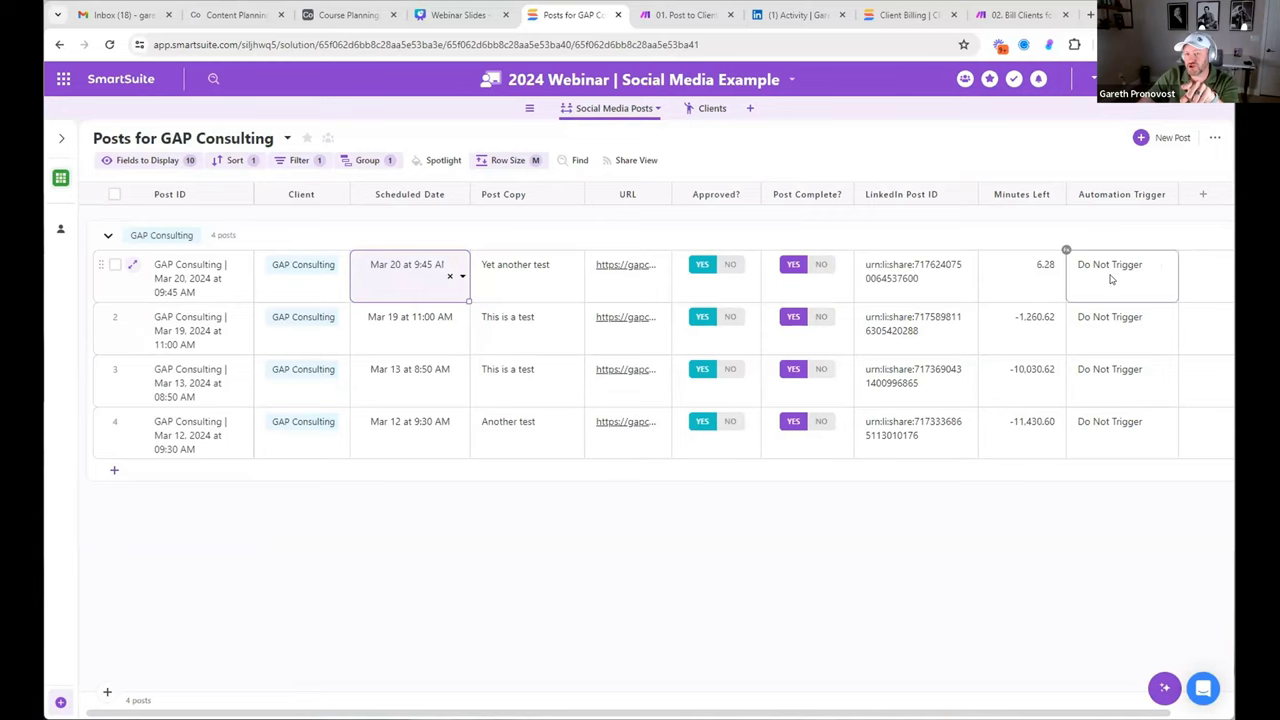
click(1110, 280)
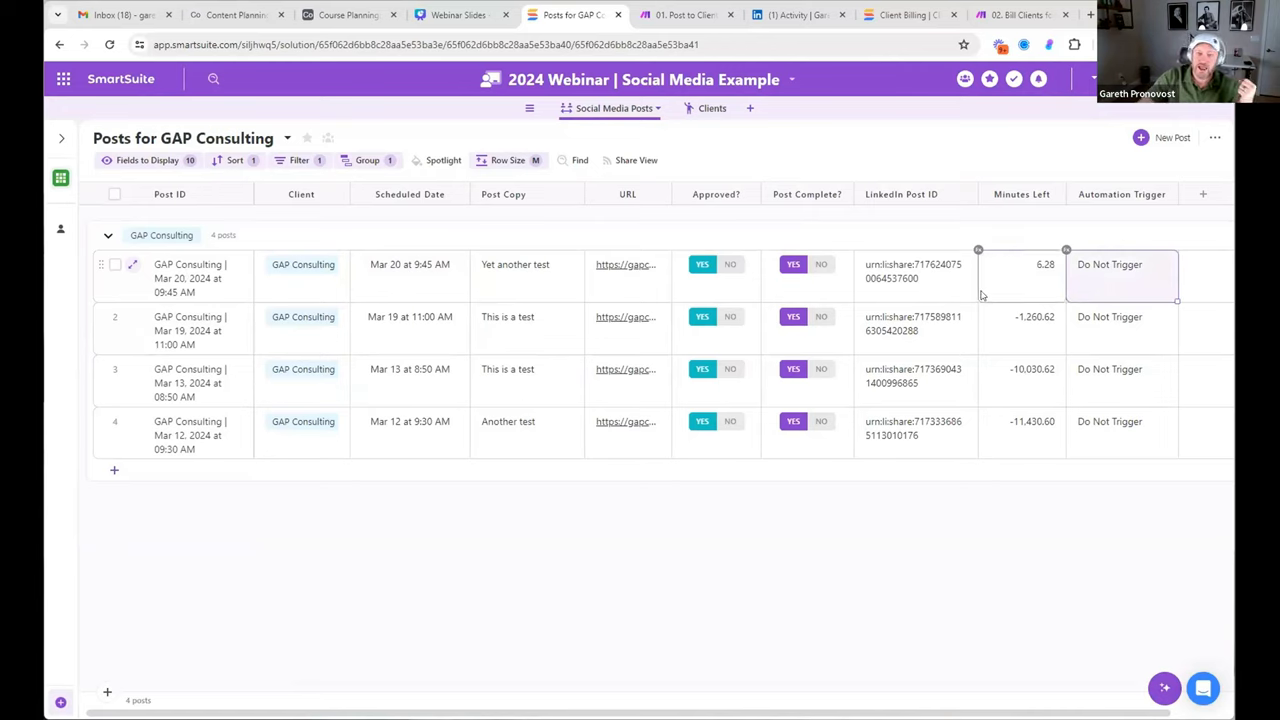
click(1014, 274)
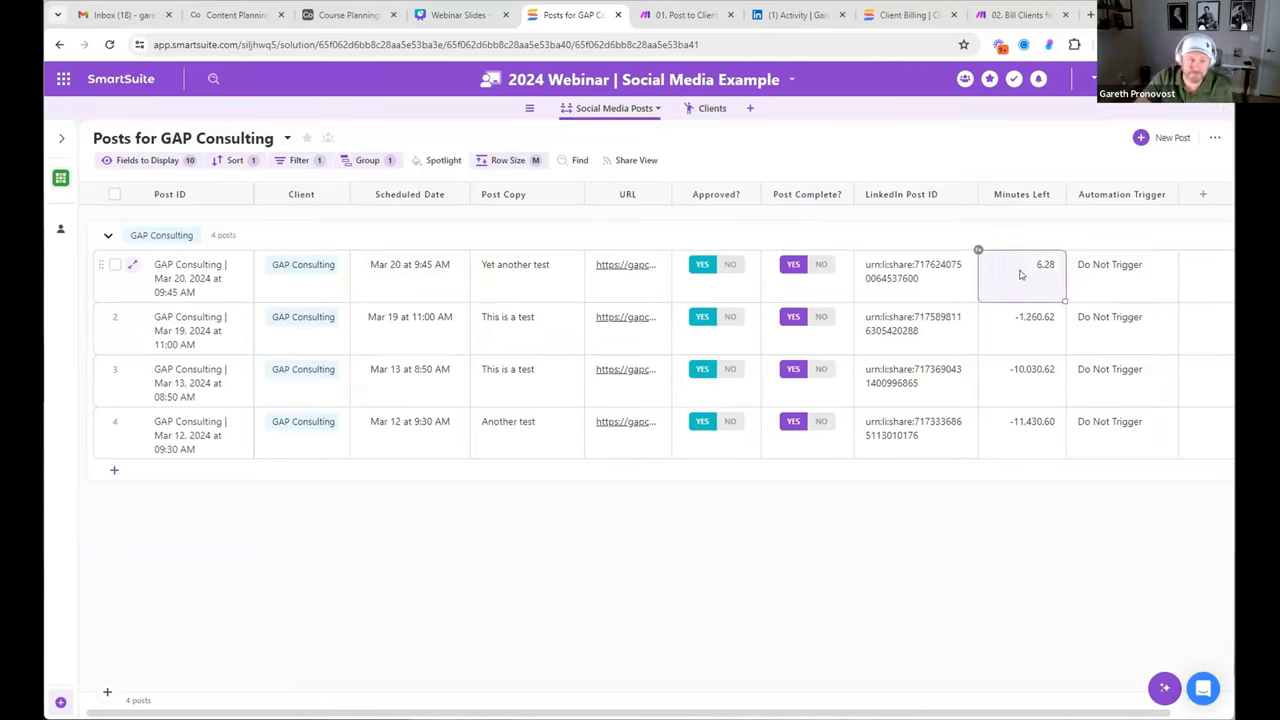
Return to the Make scenario, leave the editor and open the March 20, 2024, 9:38:42 AM run from its history
click(686, 15)
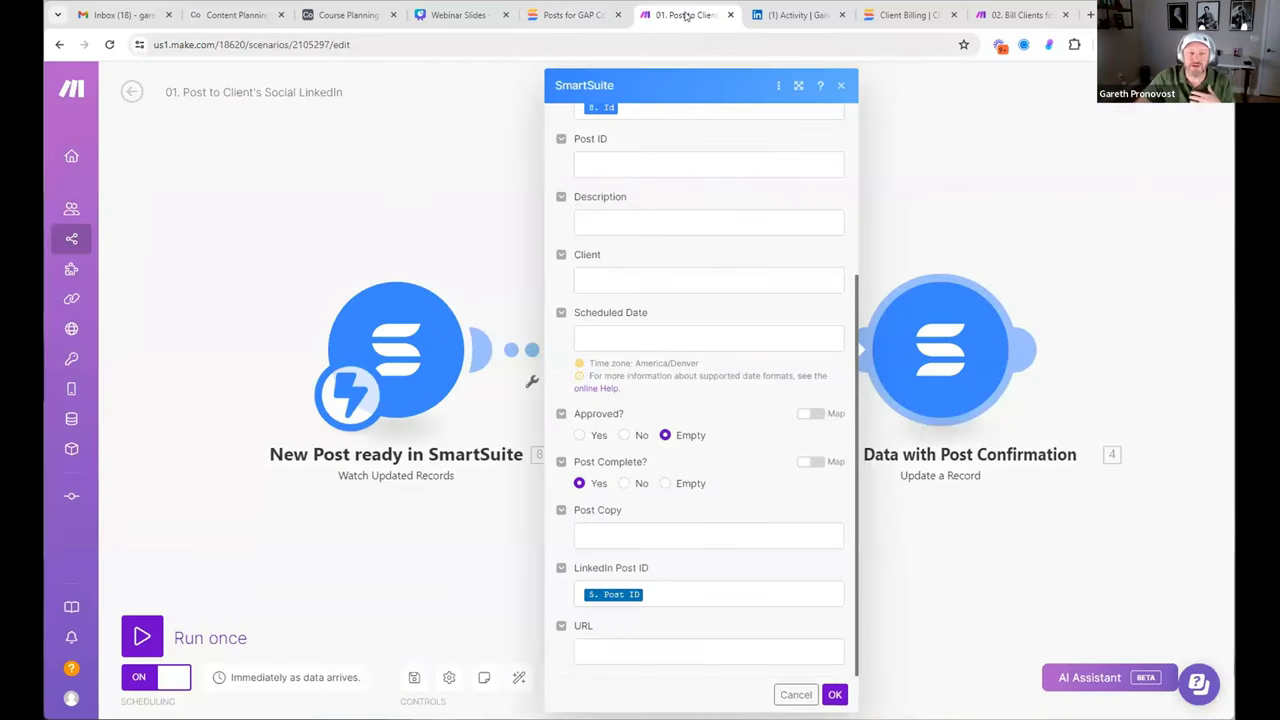
click(333, 199)
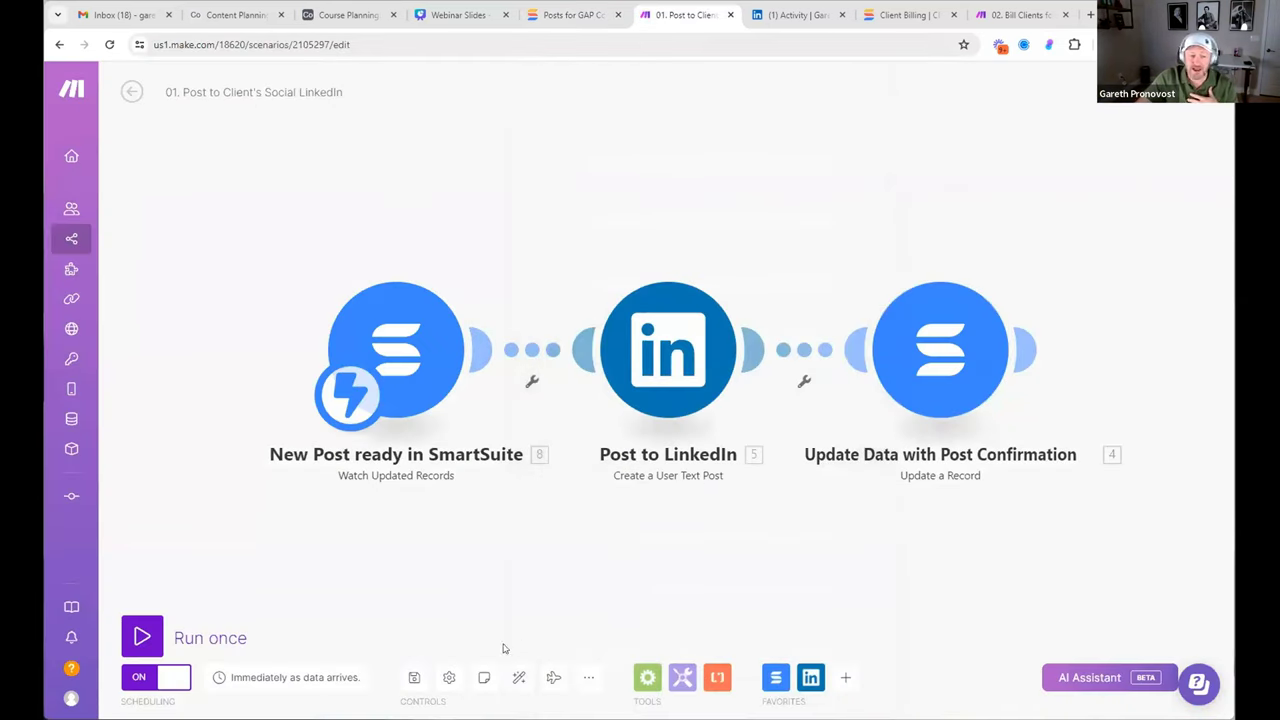
click(138, 94)
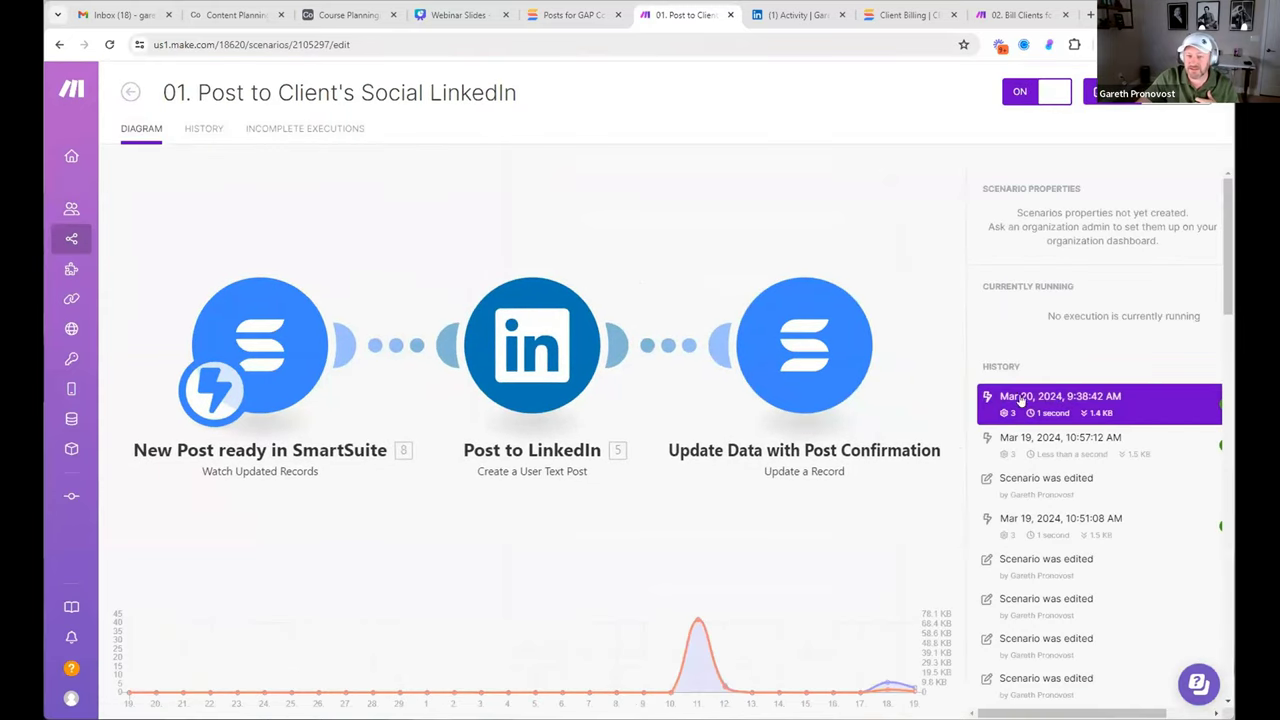
click(1087, 400)
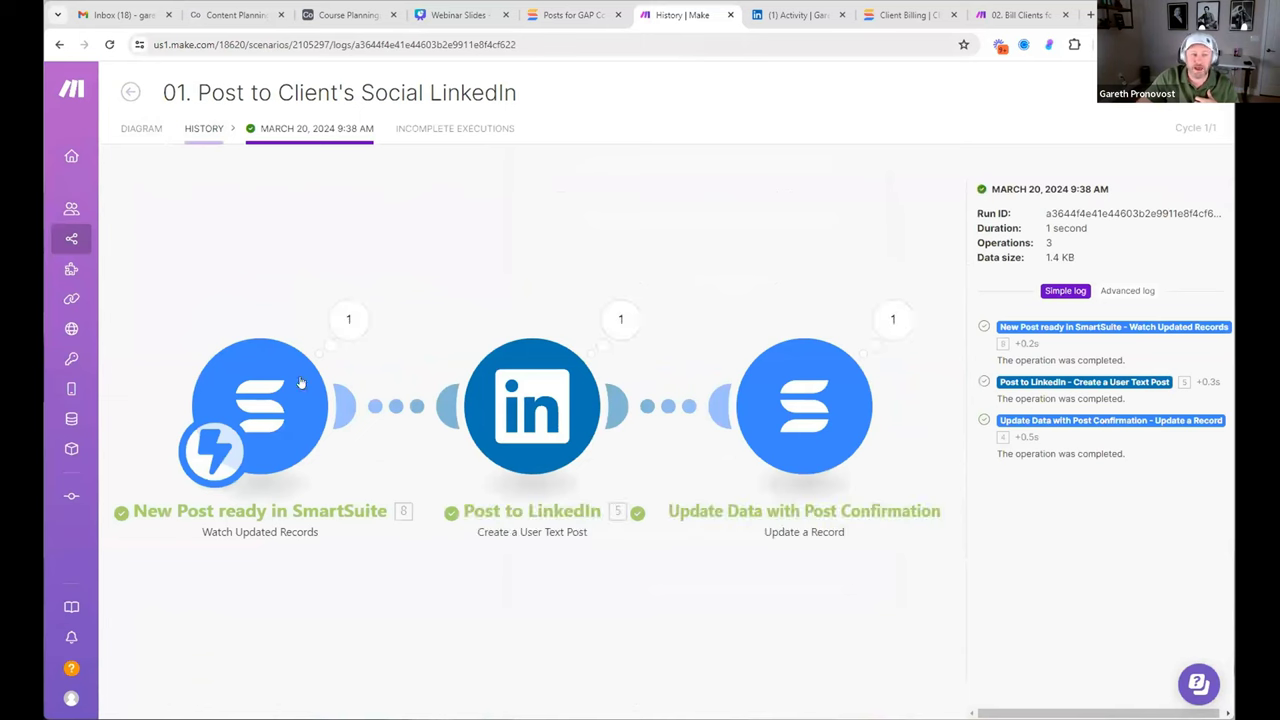
Inspect the run's data bundles for the New Post ready in SmartSuite and Post to LinkedIn modules
click(348, 319)
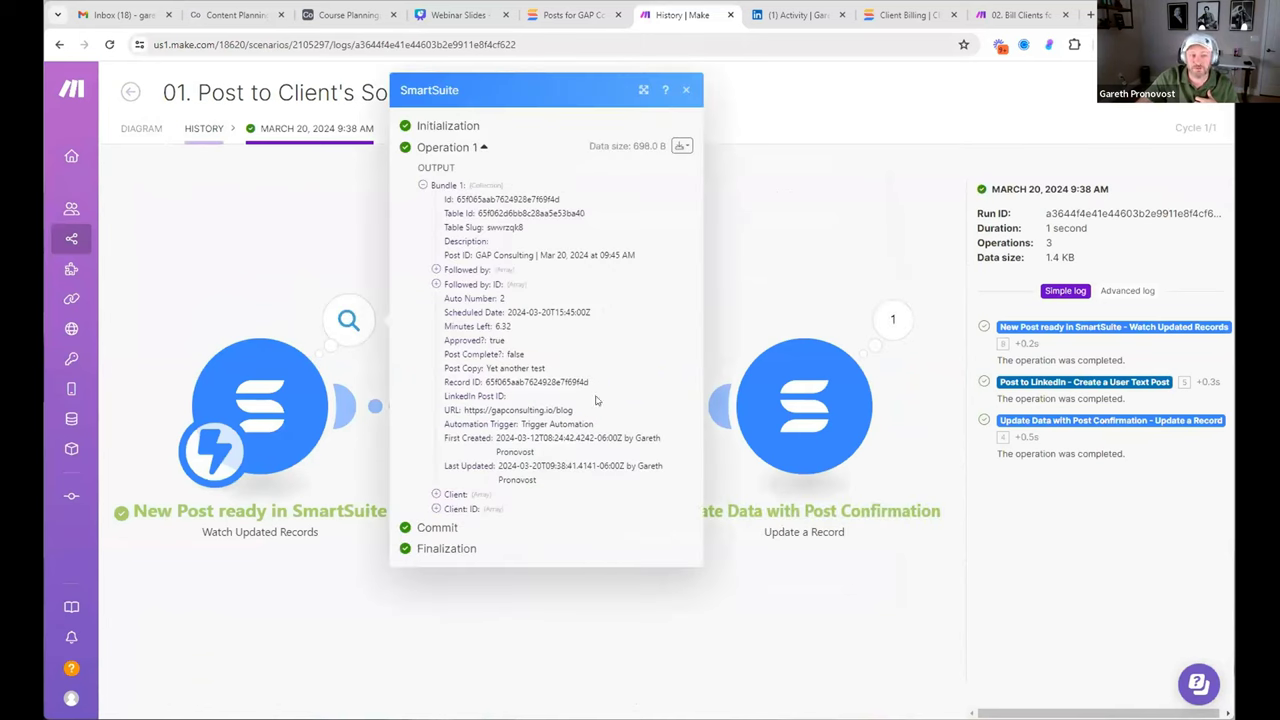
click(706, 340)
click(620, 320)
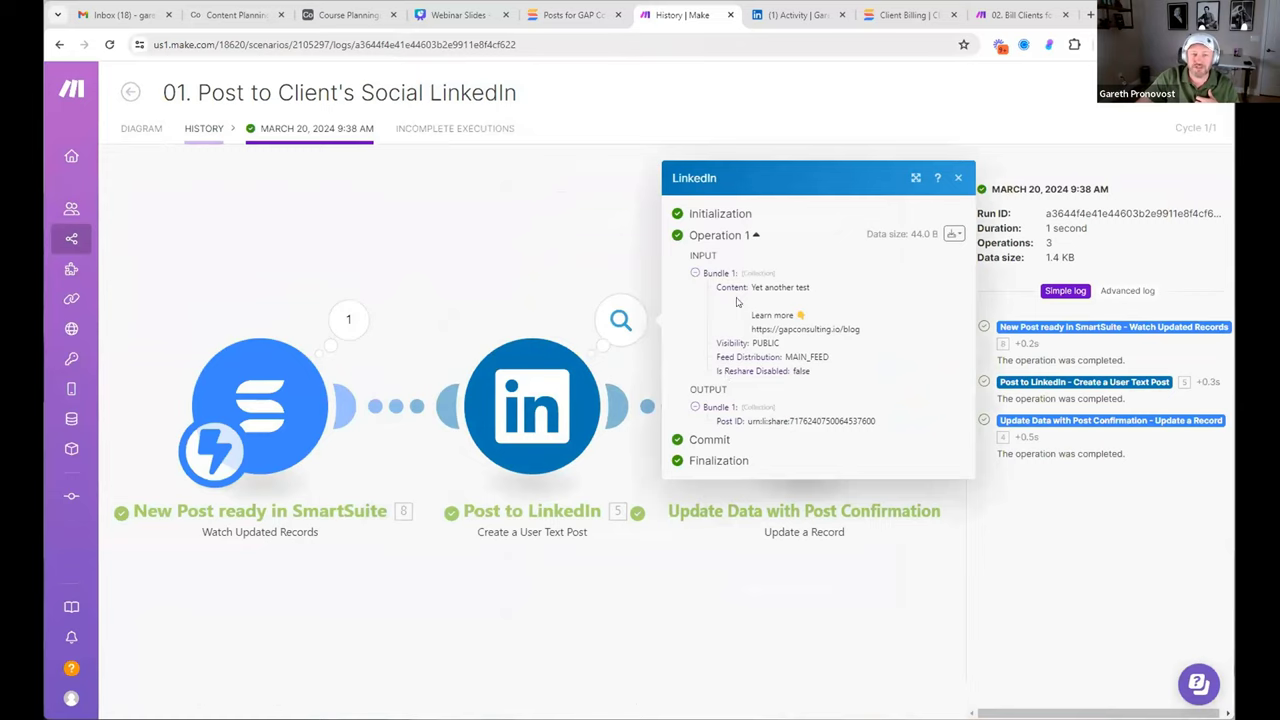
click(529, 257)
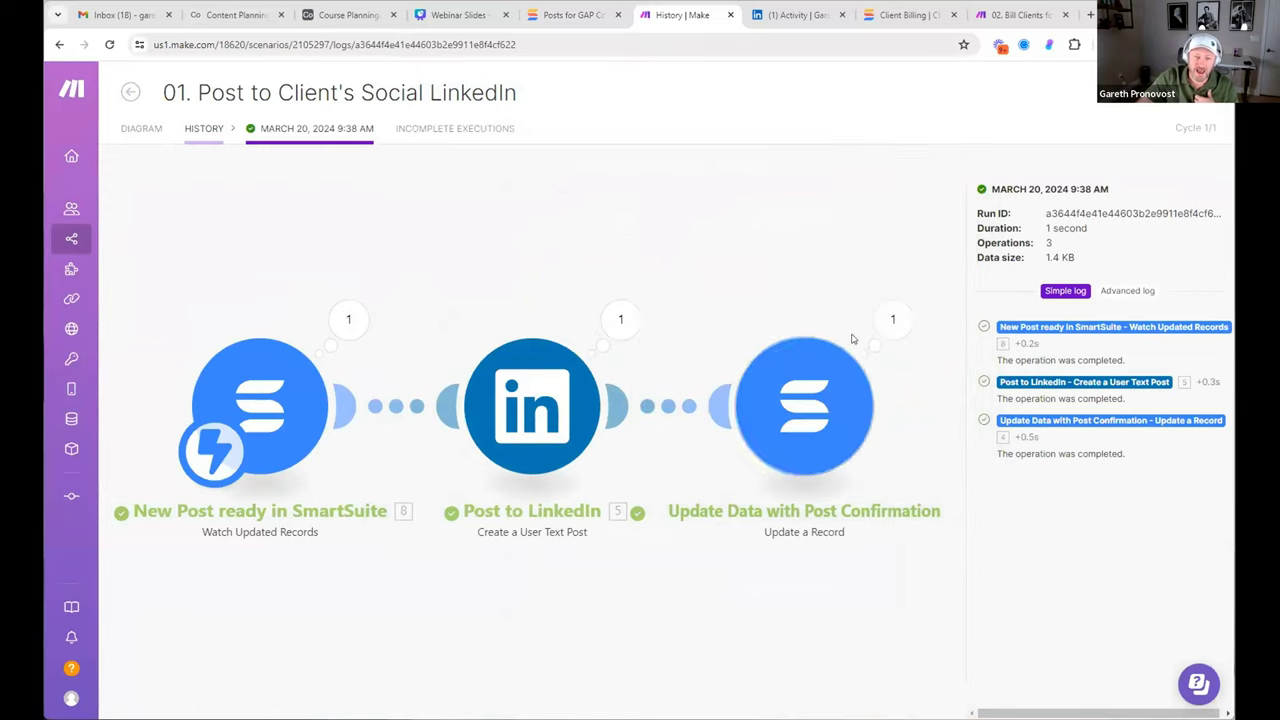
Inspect the Update Data with Post Confirmation module's bundle and check the first post's LinkedIn Post ID in SmartSuite
click(892, 320)
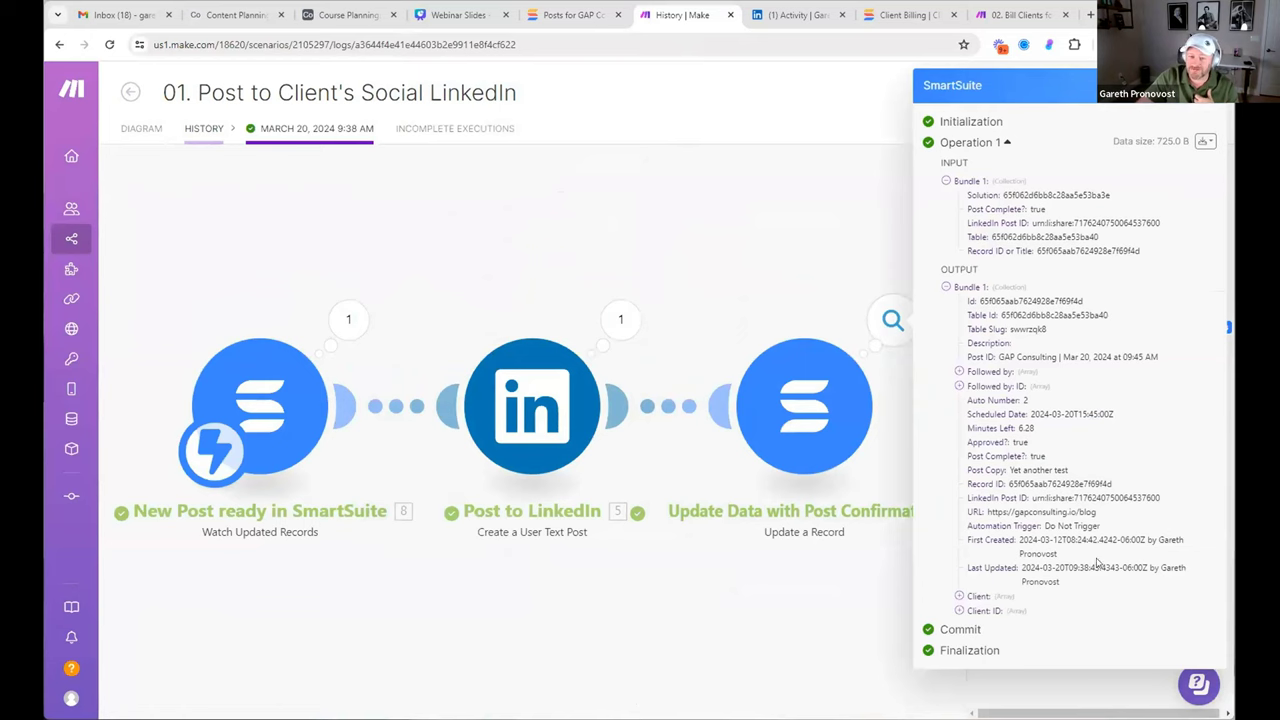
click(770, 247)
click(570, 15)
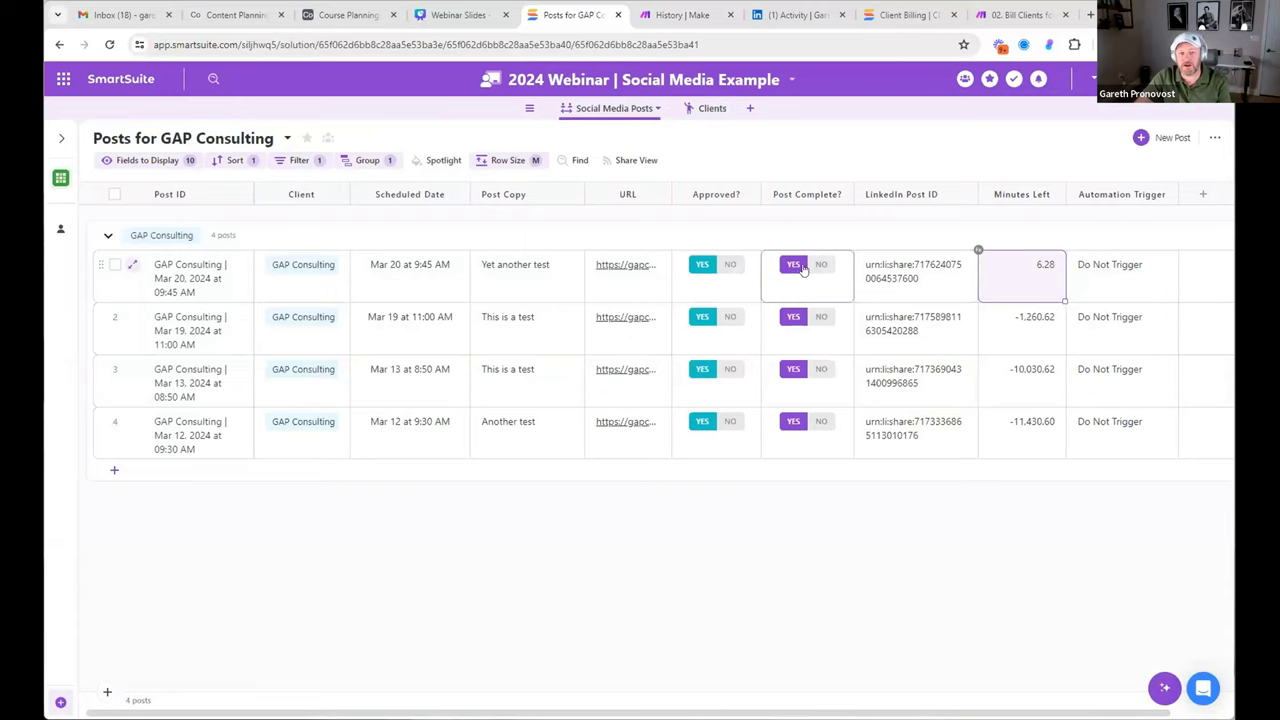
click(912, 279)
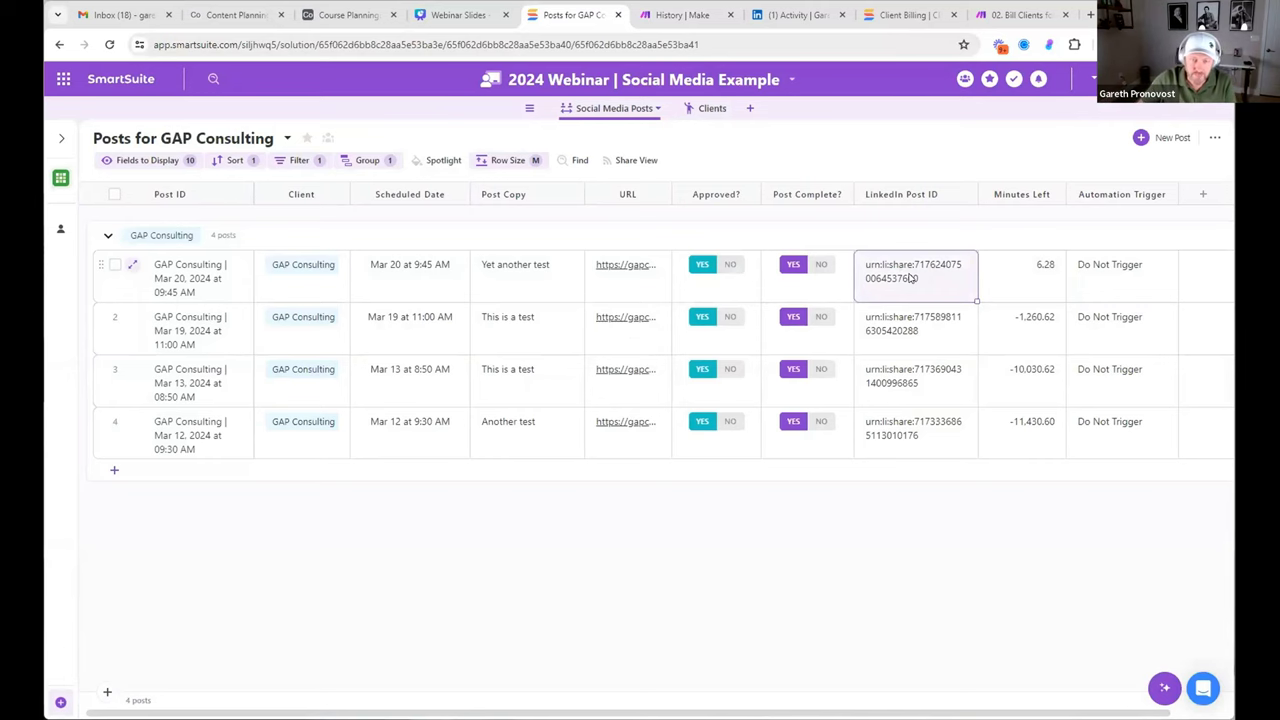
Reload the LinkedIn activity page and test the blog link in the "Yet another test" post, closing the blog page after viewing
click(795, 15)
scroll(785, 315, up, 4)
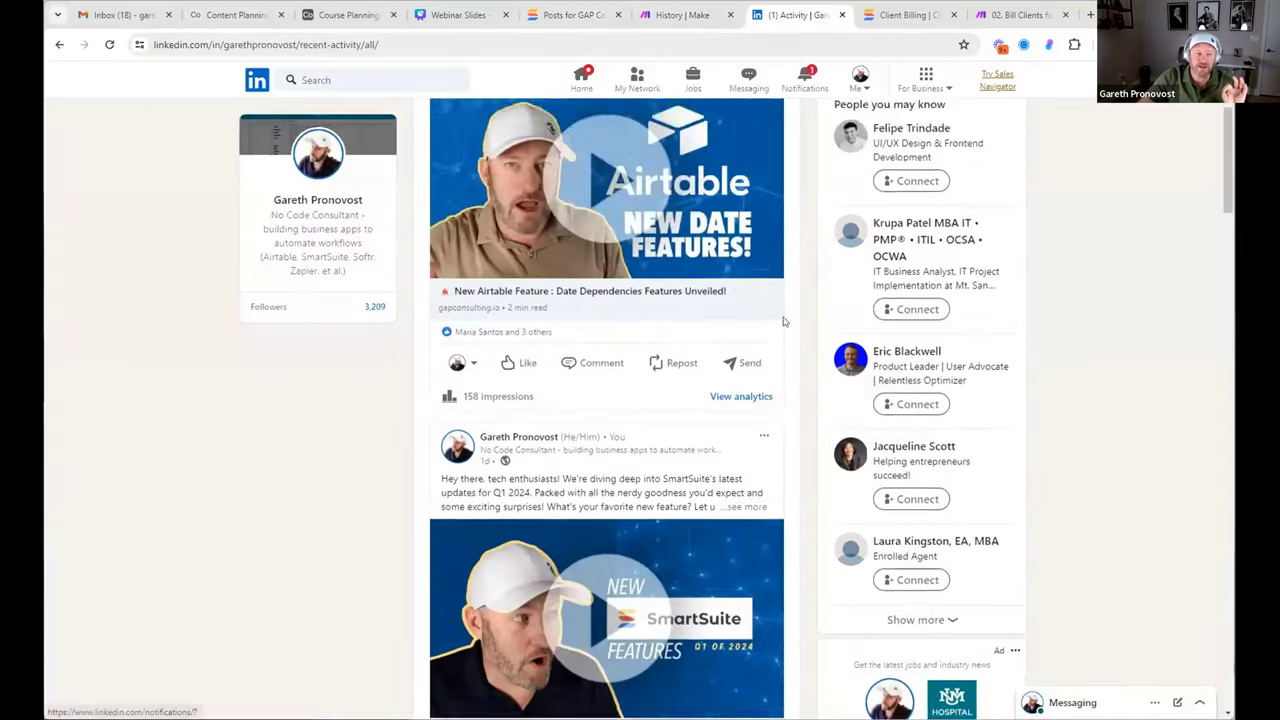
click(109, 44)
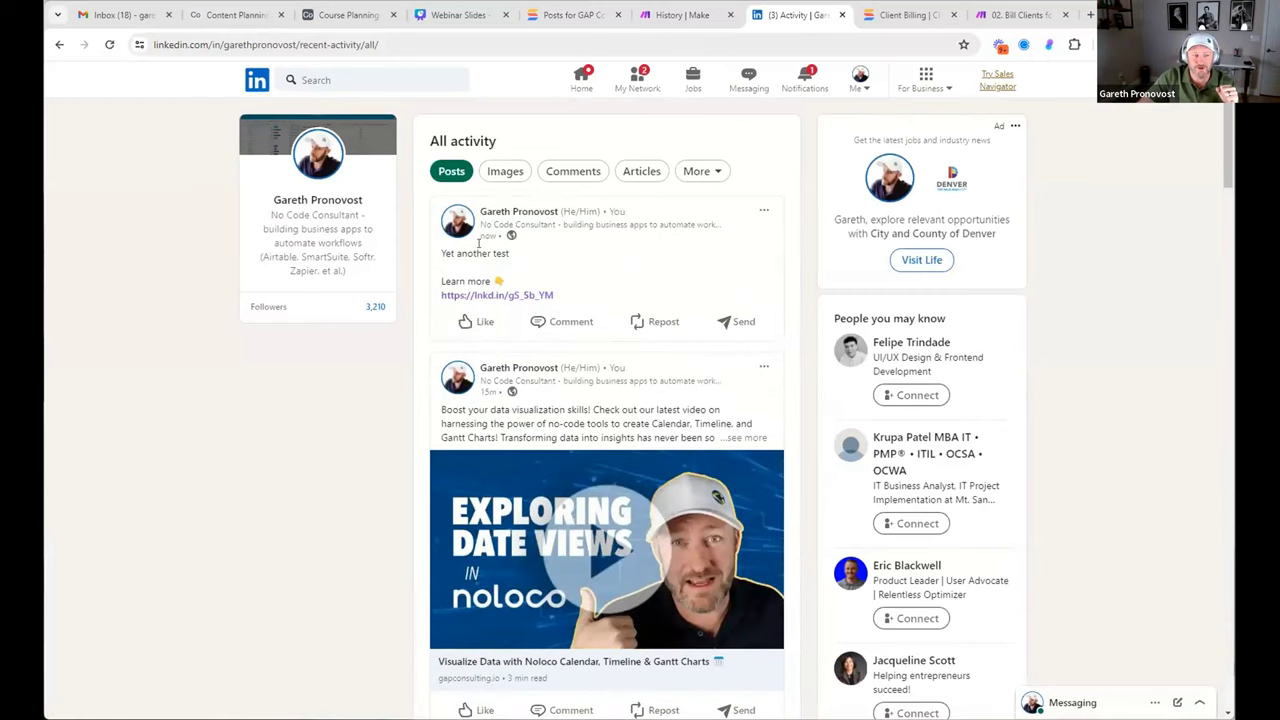
click(475, 296)
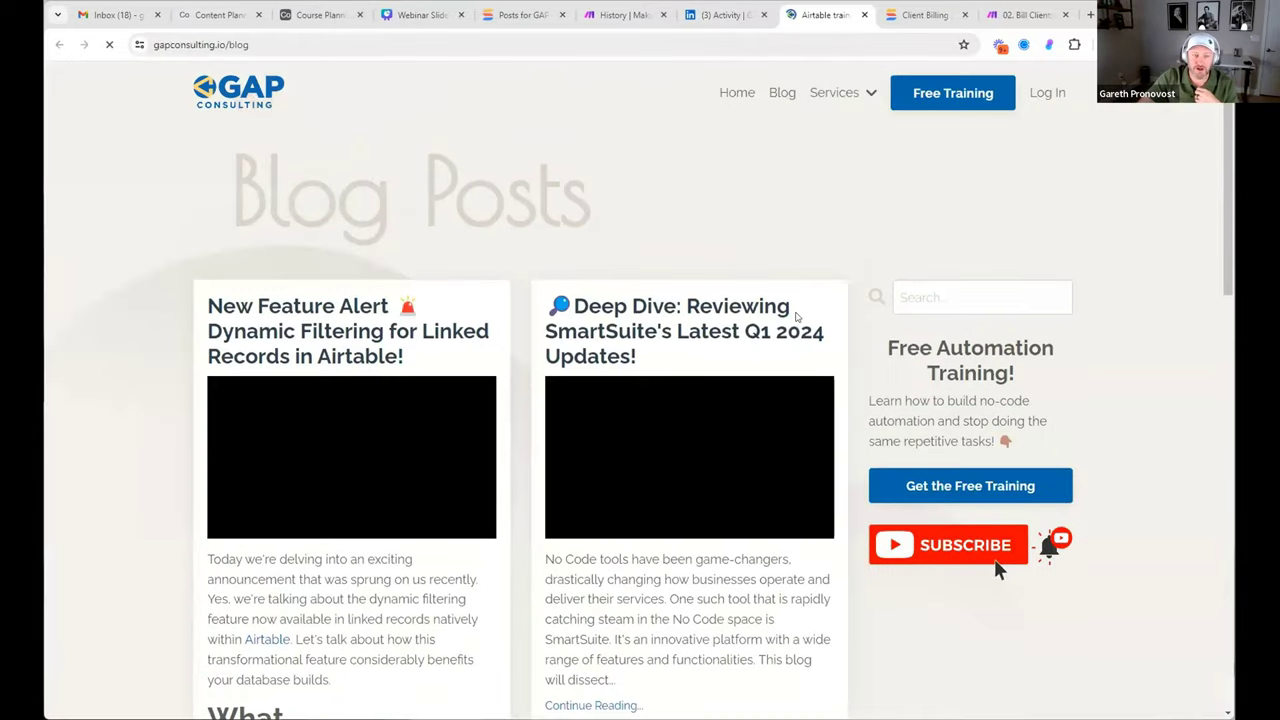
scroll(955, 445, down, 4)
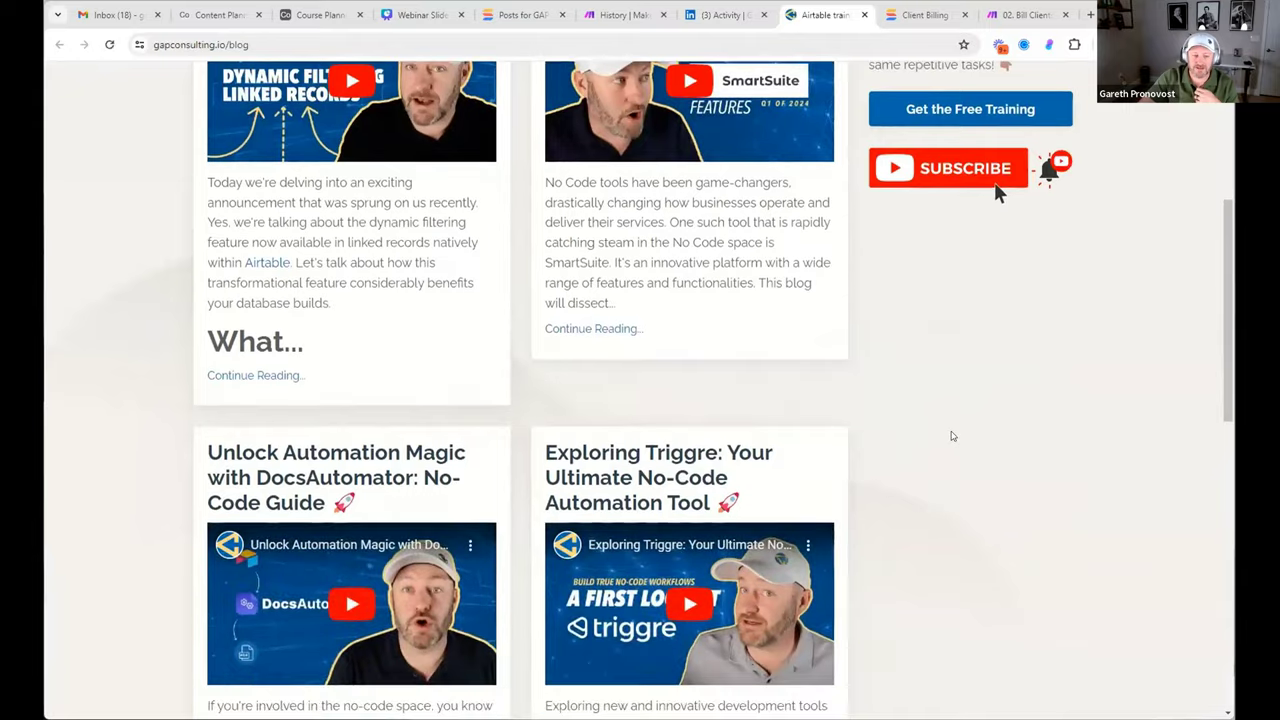
scroll(994, 419, up, 4)
key(ctrl+w)
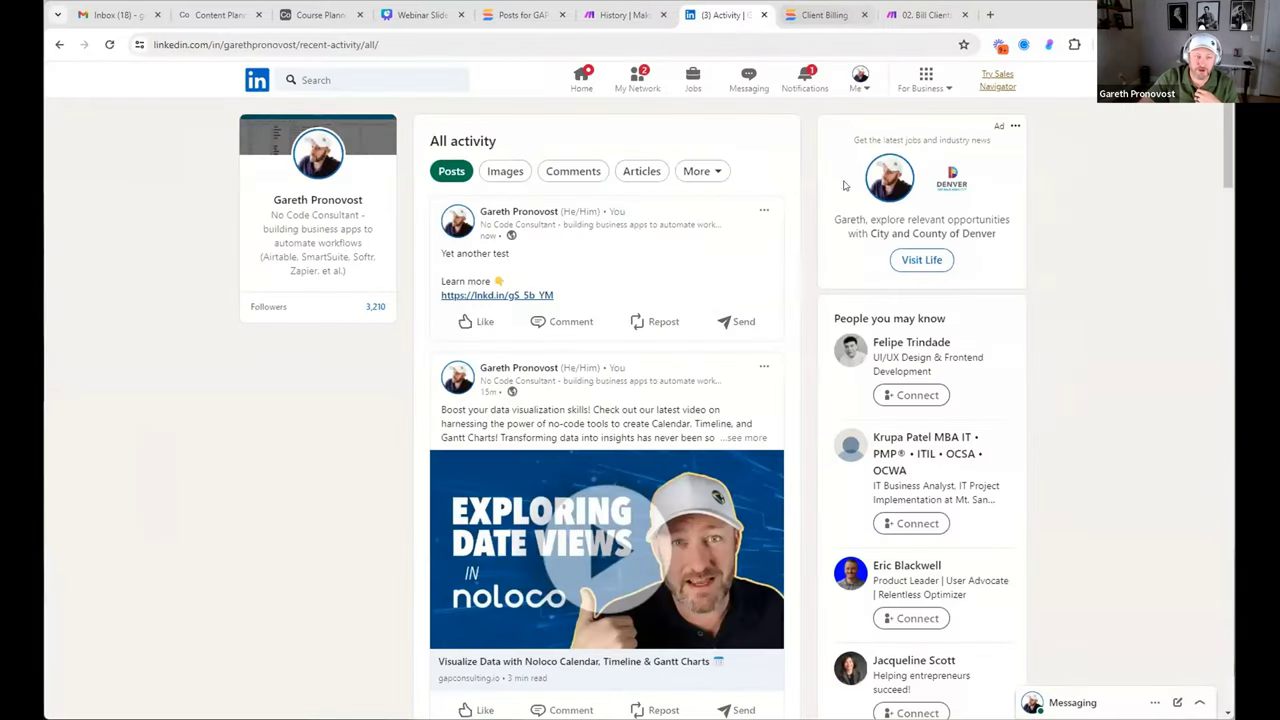
Permanently delete the "Yet another test" post from LinkedIn and close the LinkedIn page
click(764, 210)
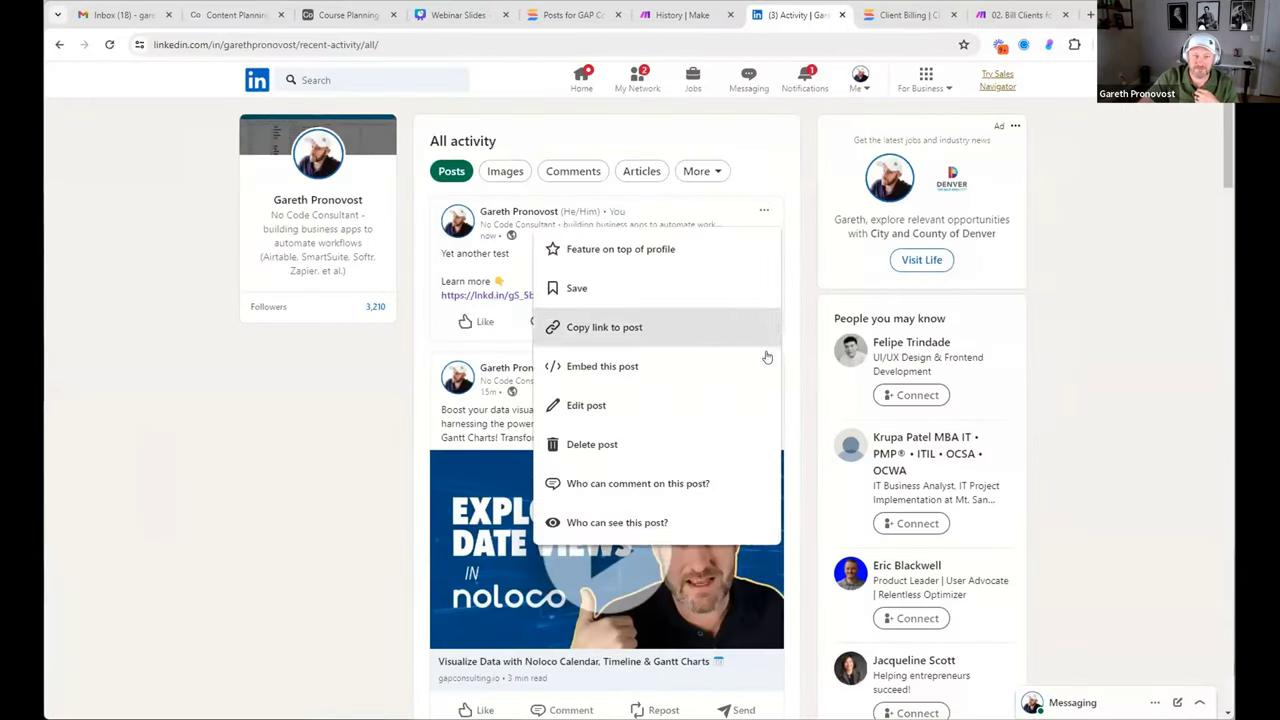
click(598, 444)
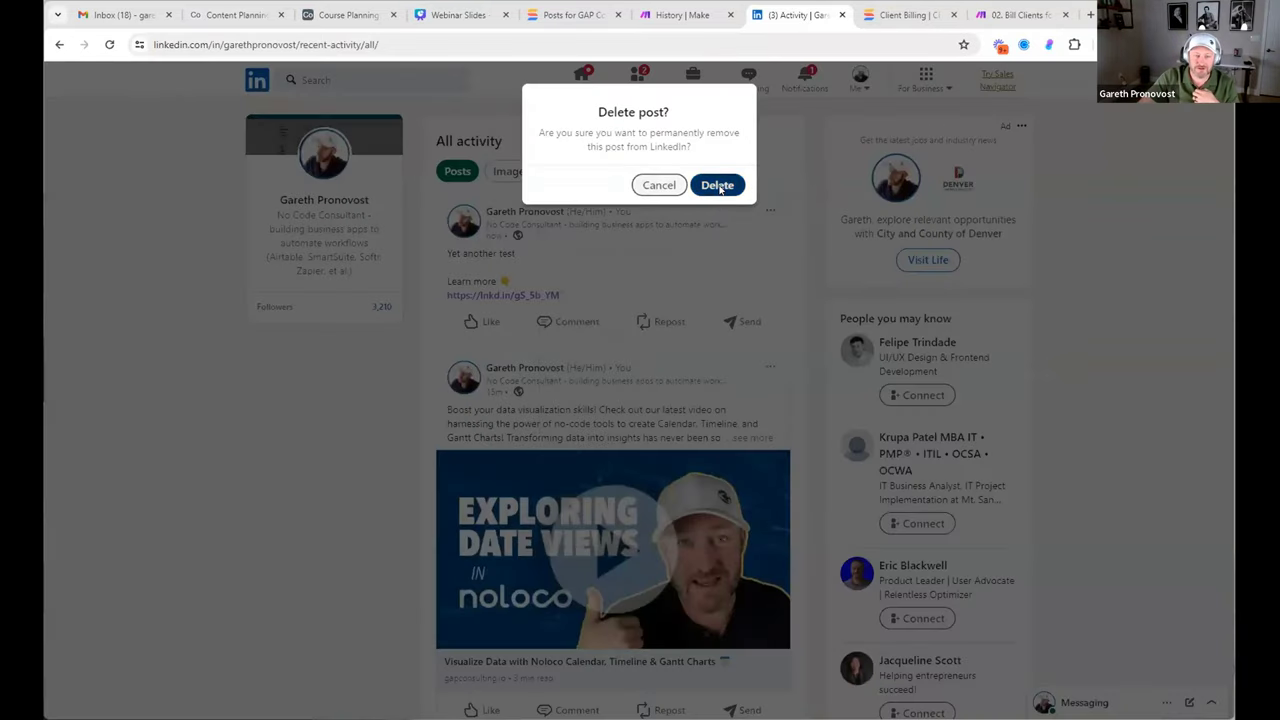
click(717, 186)
key(ctrl+w)
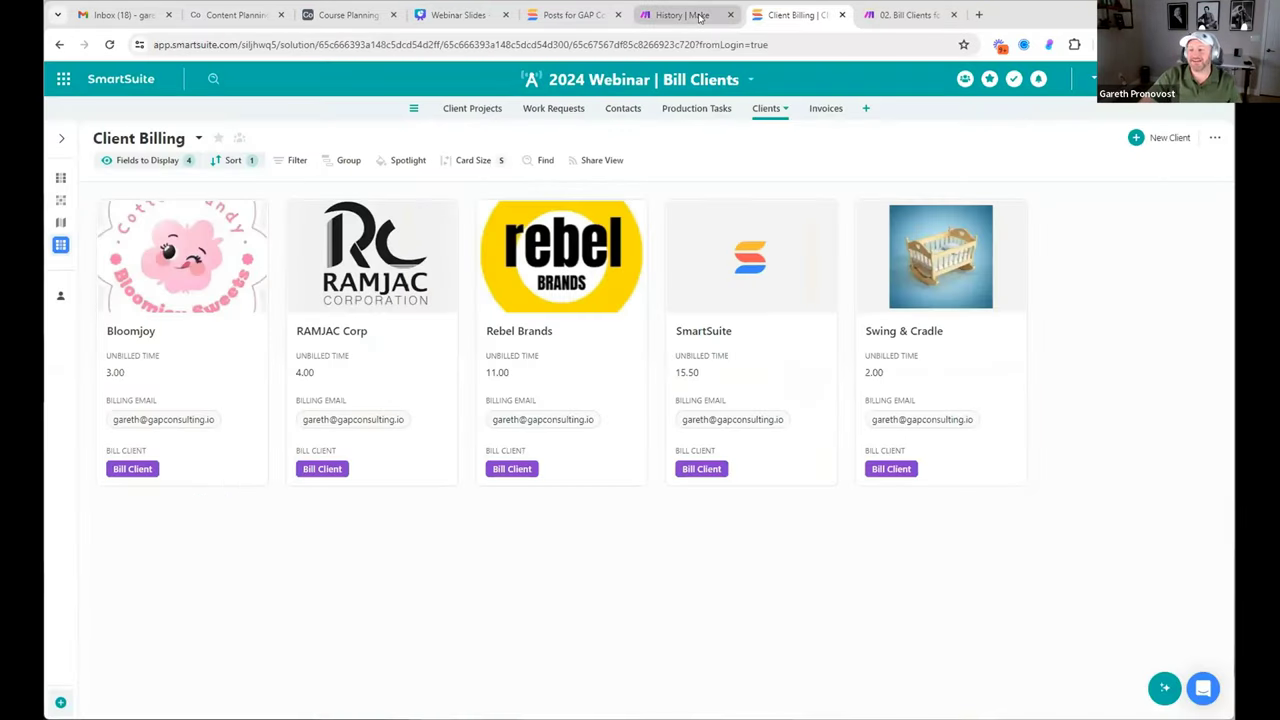
click(596, 17)
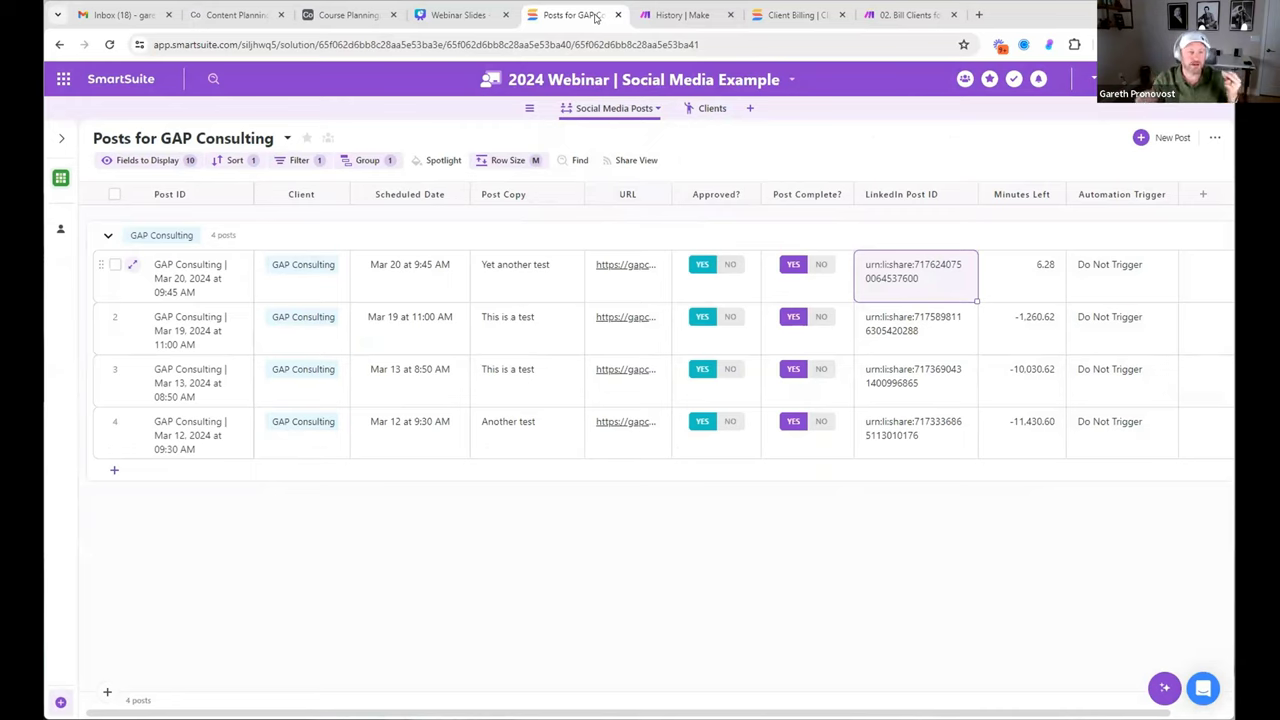
click(814, 152)
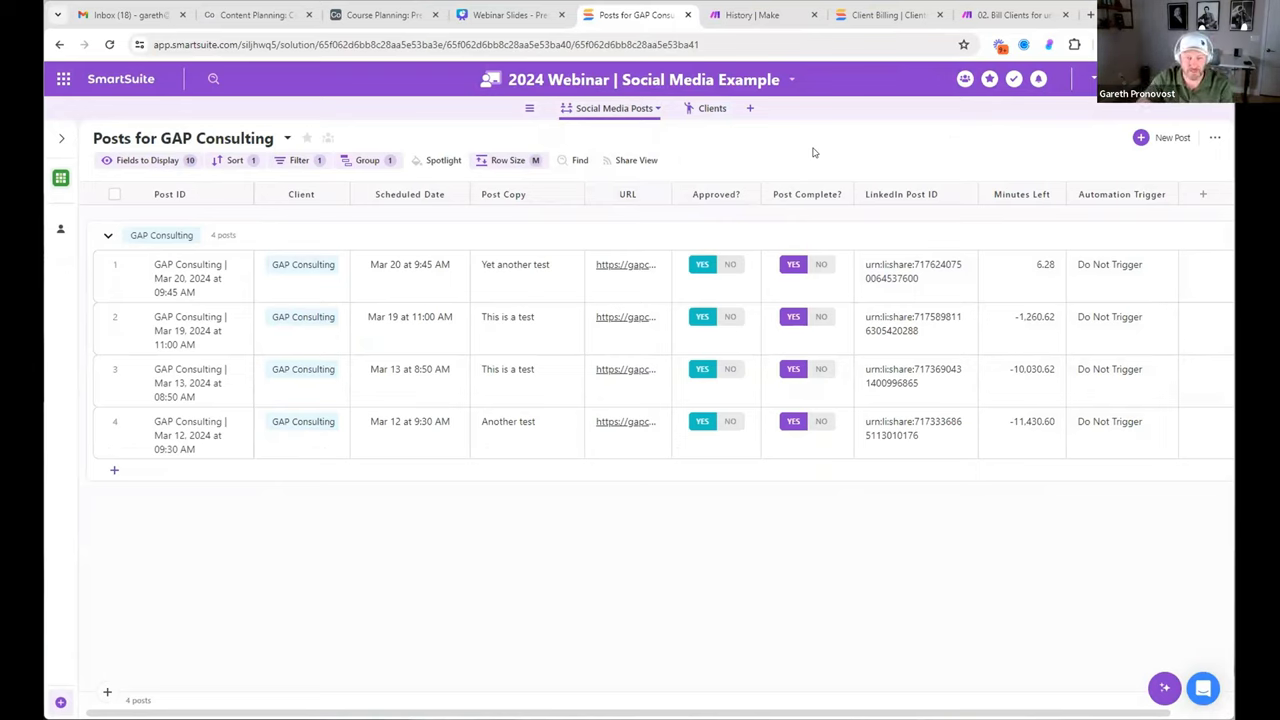
In SmartSuite's Bill Clients solution, review the Rebel Brands Email Content production task's tracked, billed and unbilled time
click(883, 17)
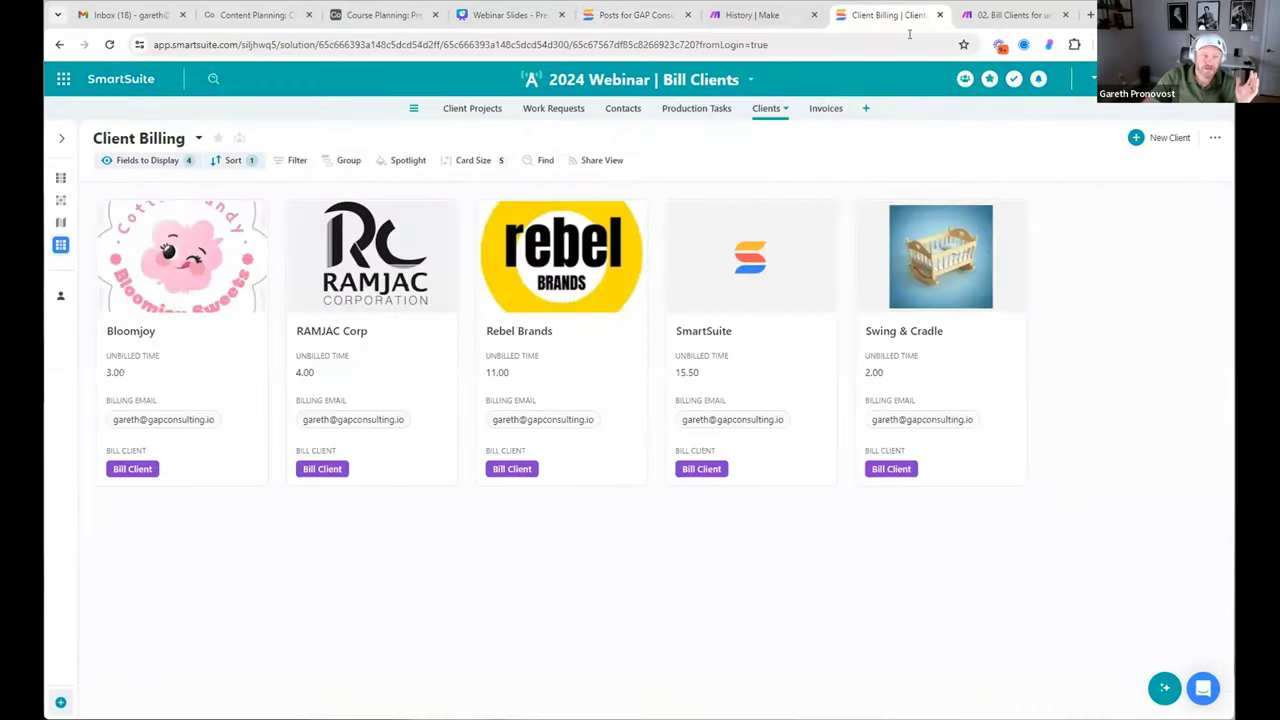
click(696, 108)
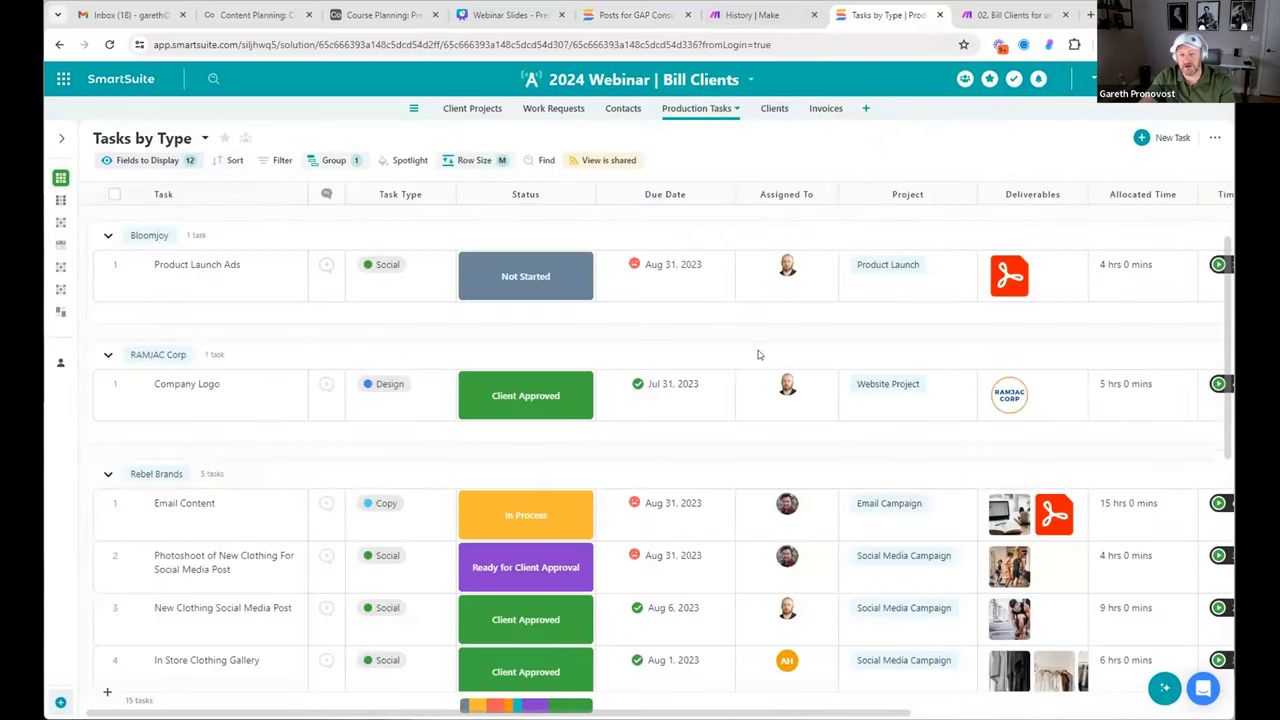
scroll(755, 360, down, 4)
scroll(633, 364, right, 5)
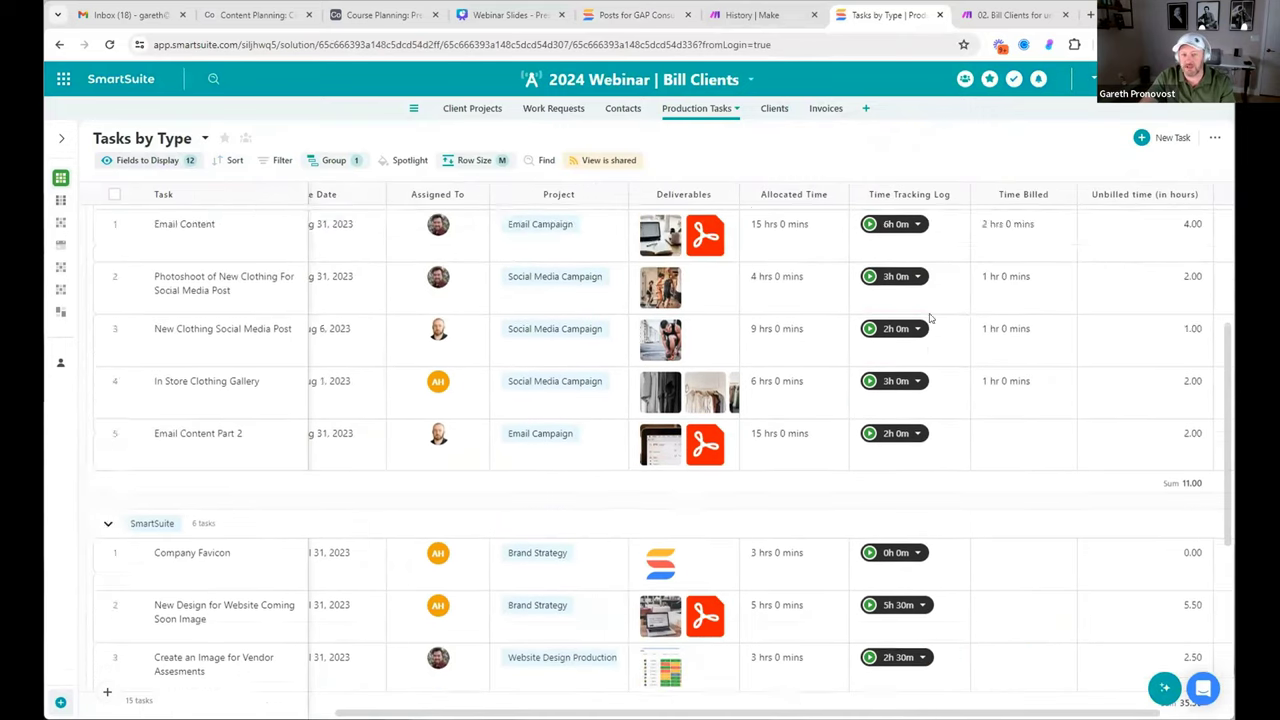
scroll(890, 270, up, 2)
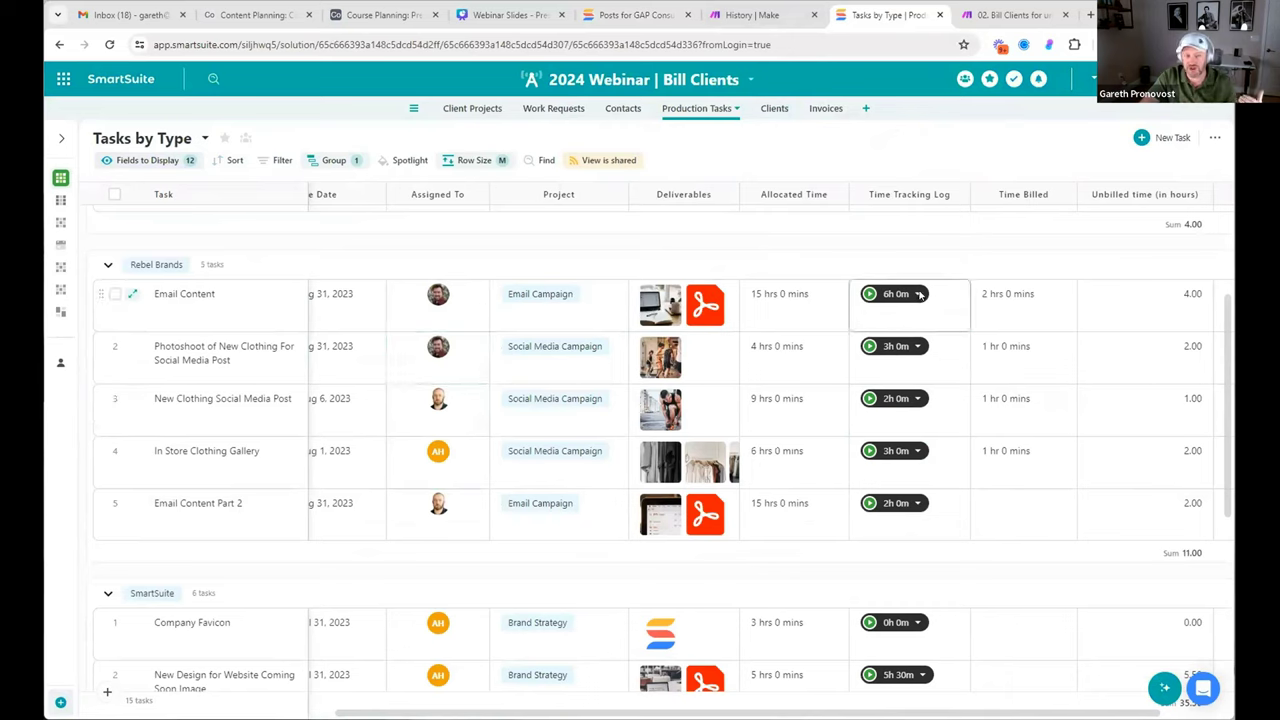
click(1022, 317)
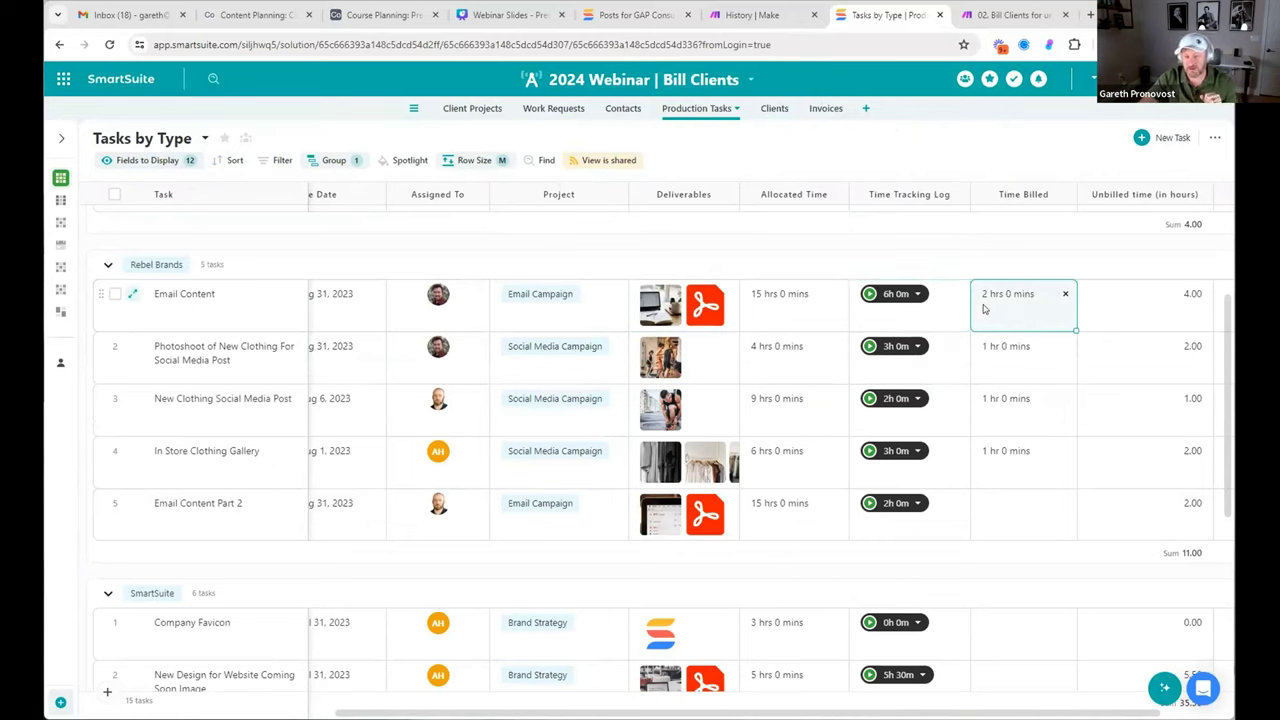
click(1157, 298)
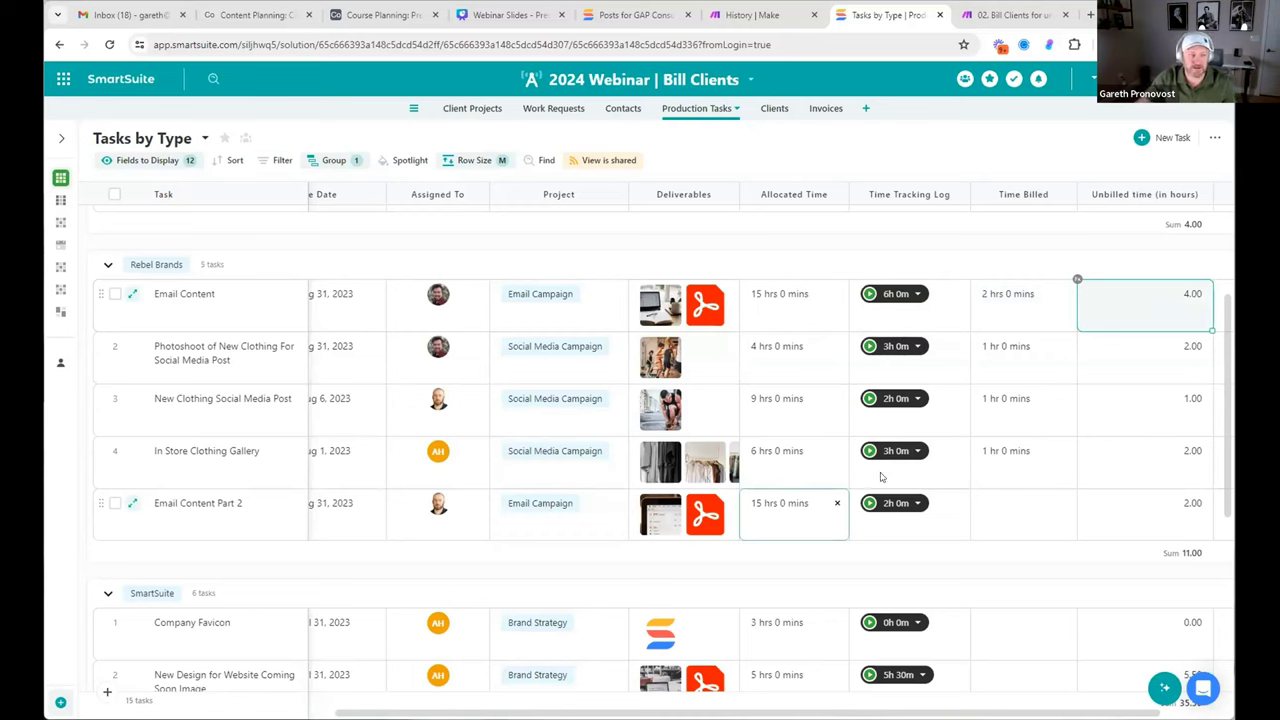
Compare the unbilled hours of the Email Content, Photoshoot of New Clothing and New Clothing Social Media Post tasks
click(235, 295)
click(1149, 315)
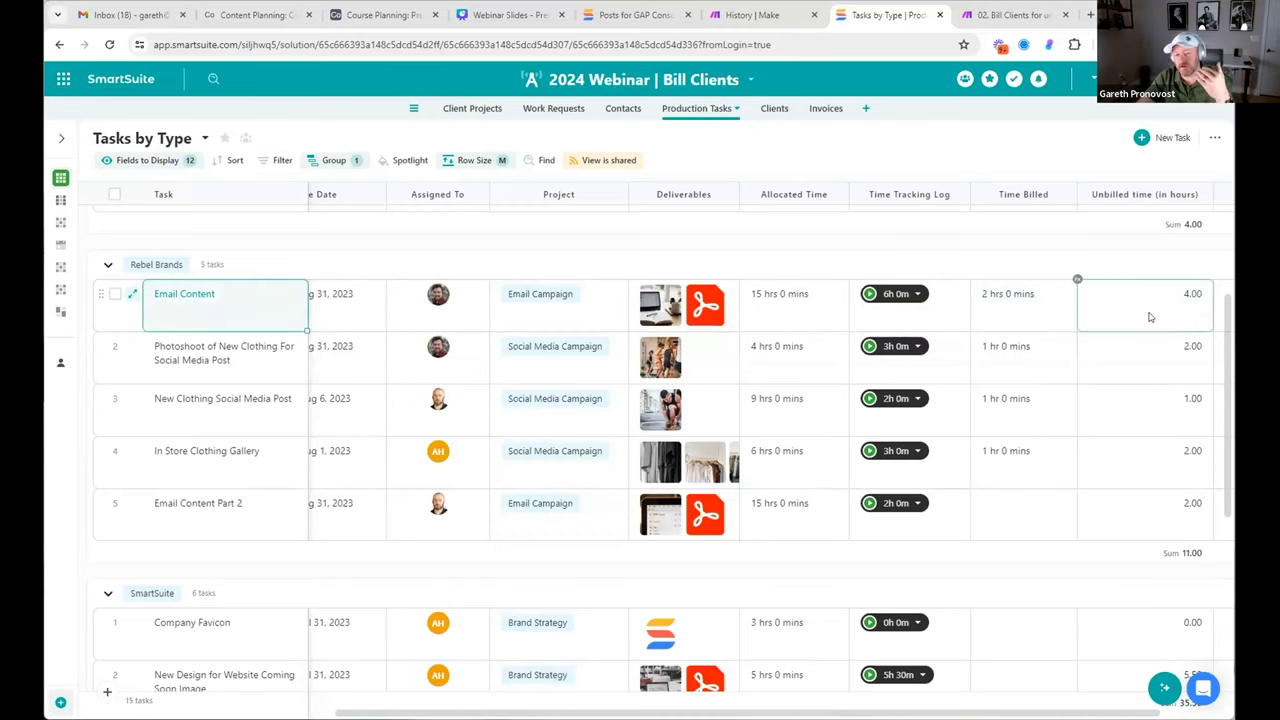
click(268, 366)
click(1122, 356)
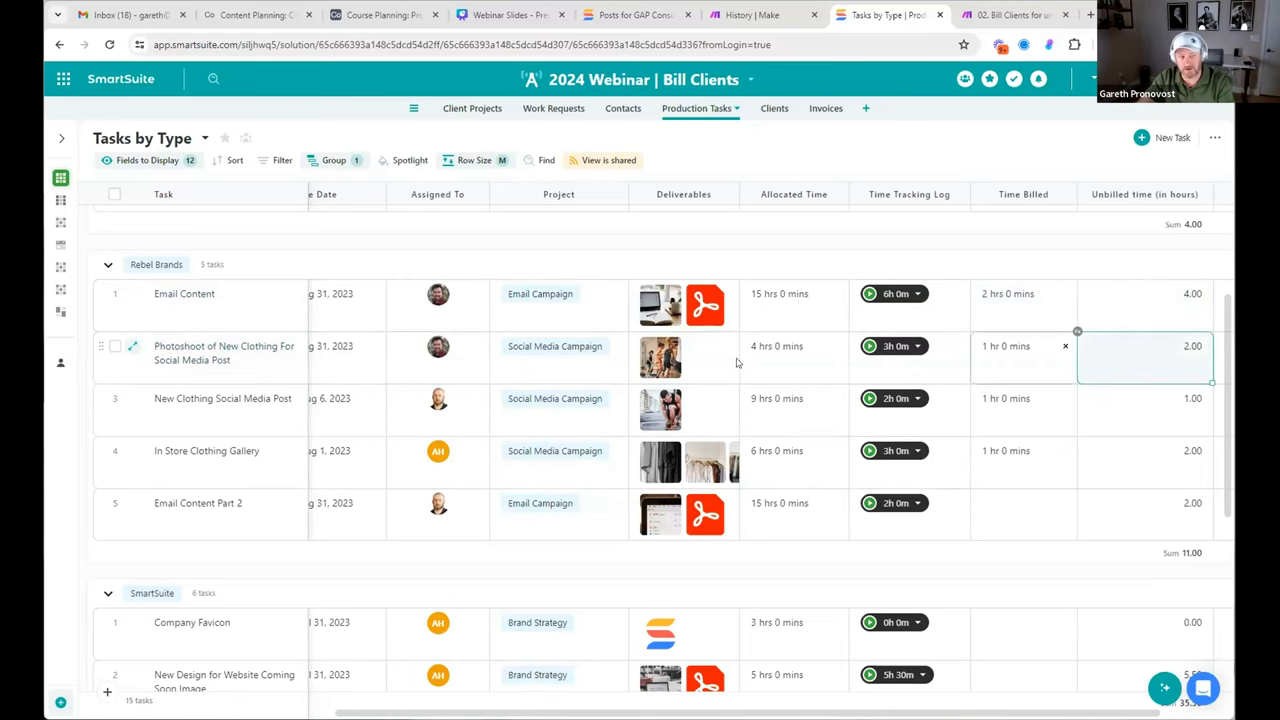
click(195, 402)
click(1153, 407)
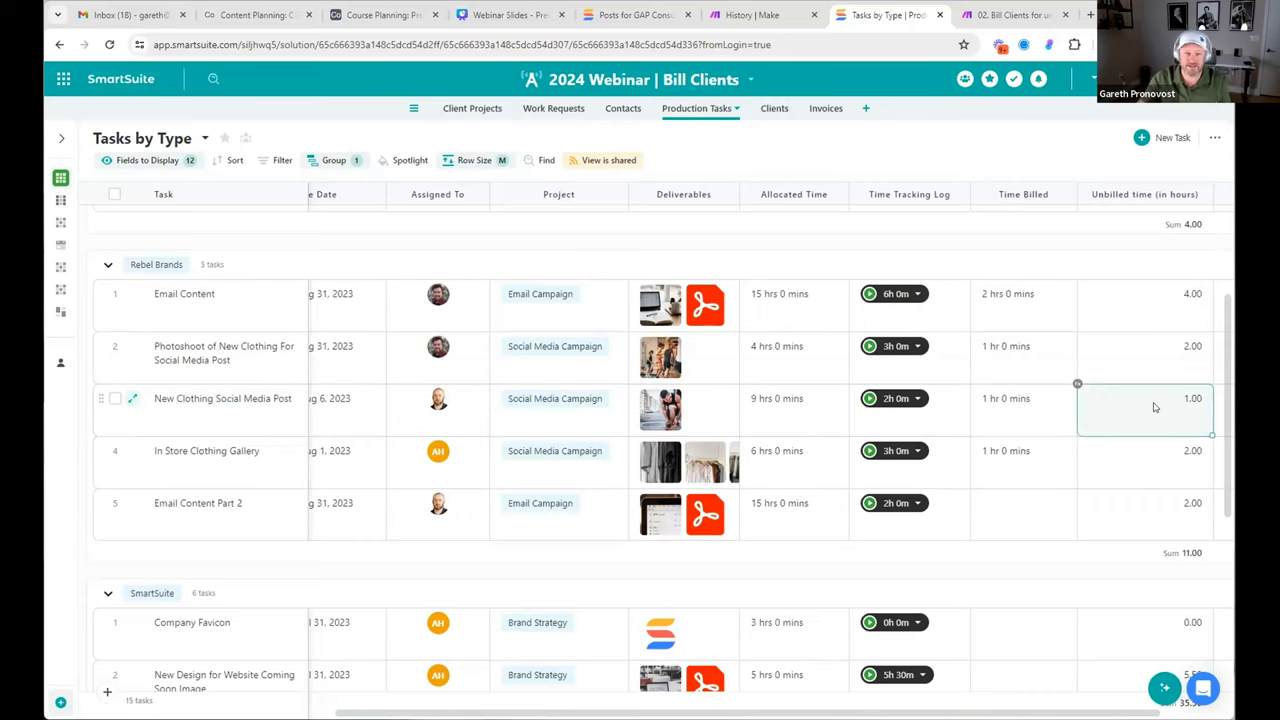
Trigger Bill Client for Rebel Brands in Client Billing, close the webhook page and check the client's unbilled time
click(770, 110)
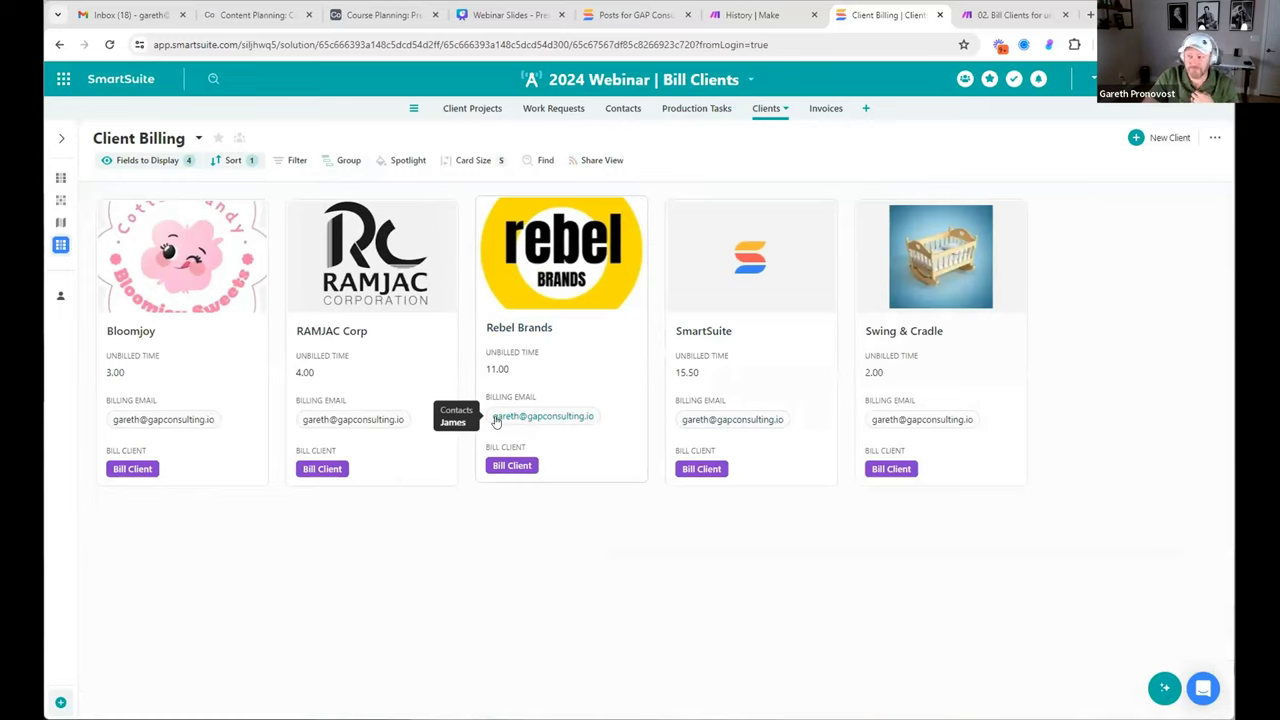
click(519, 467)
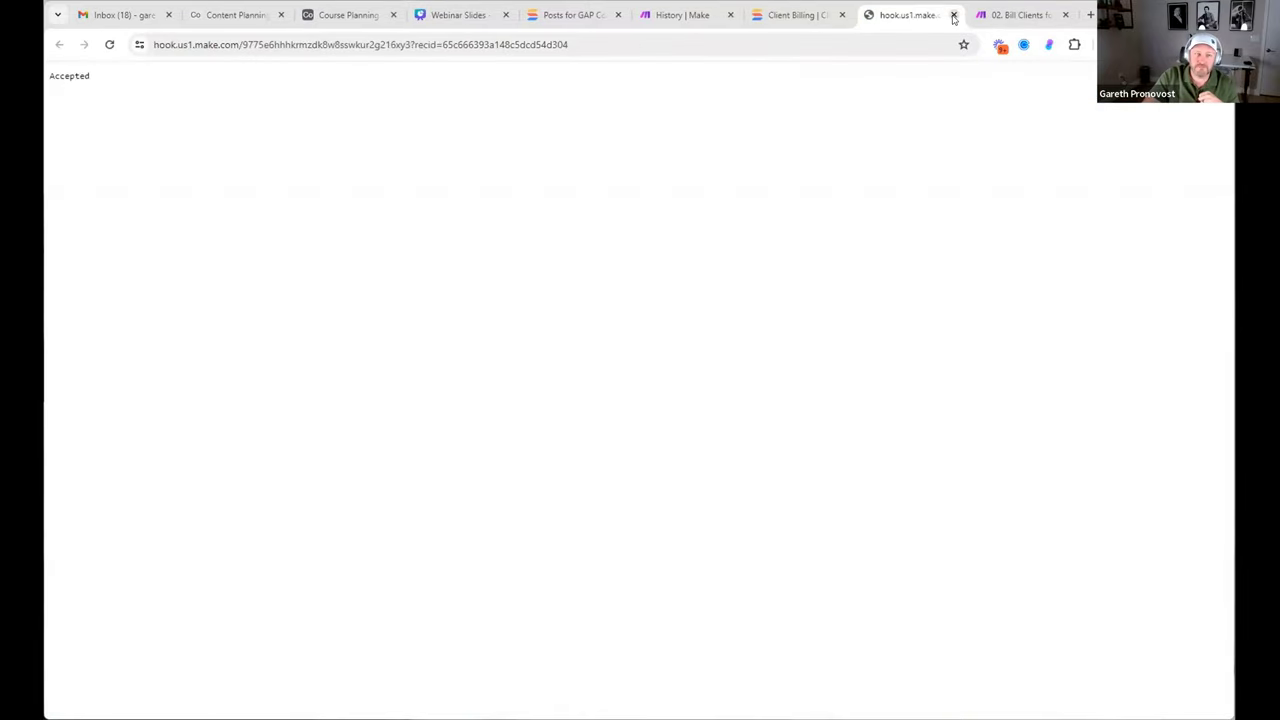
click(953, 15)
click(911, 15)
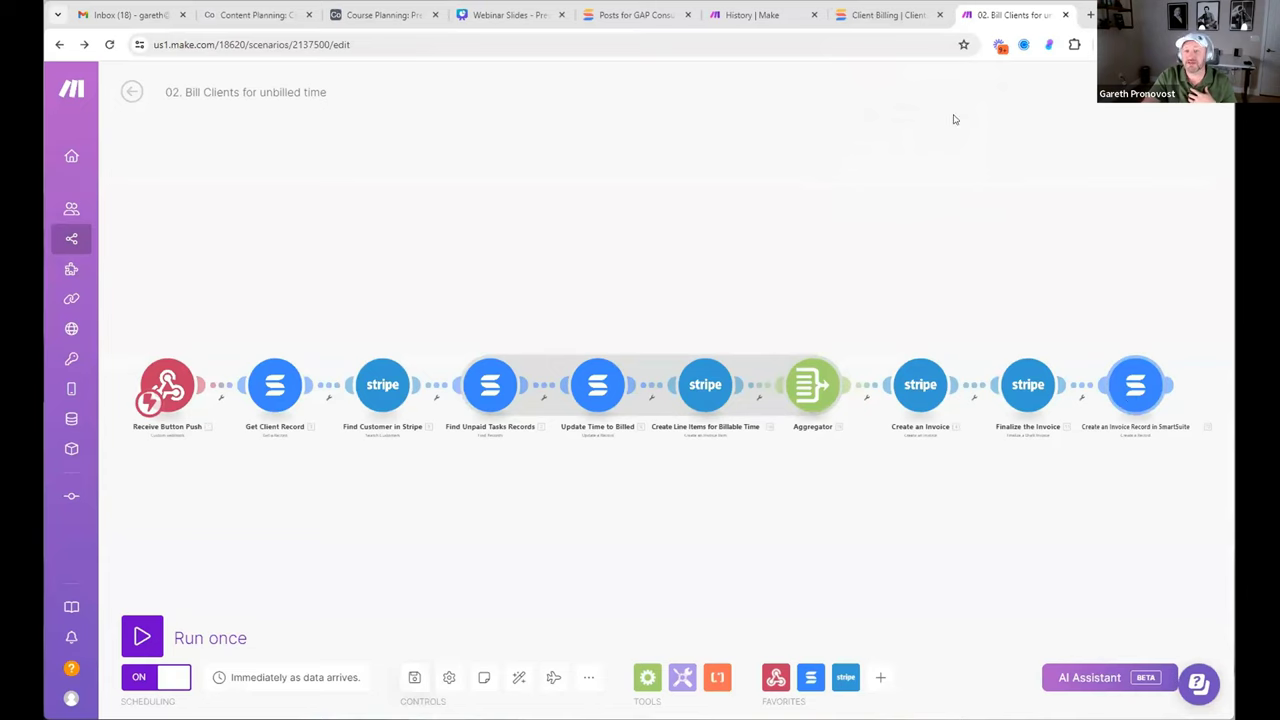
click(895, 18)
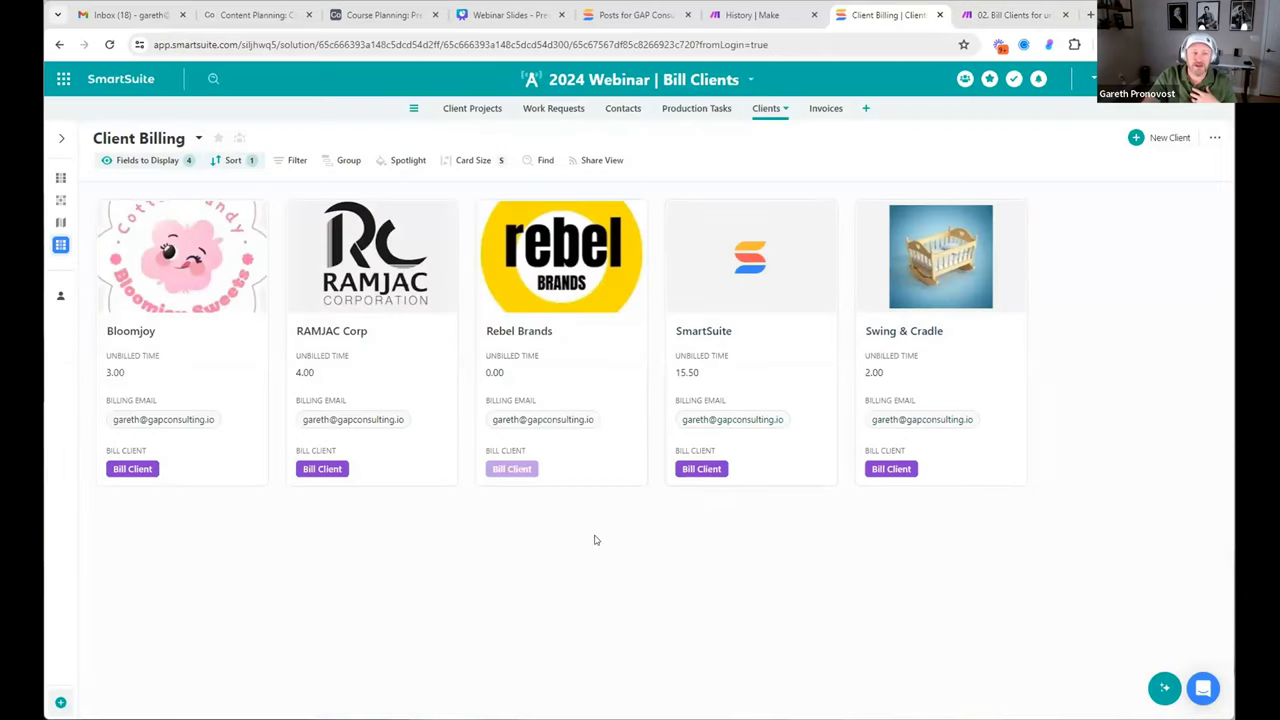
Open the Invoices table's Receivables dashboard and examine the charted amounts and the submitted Rebel Brands invoice
click(818, 110)
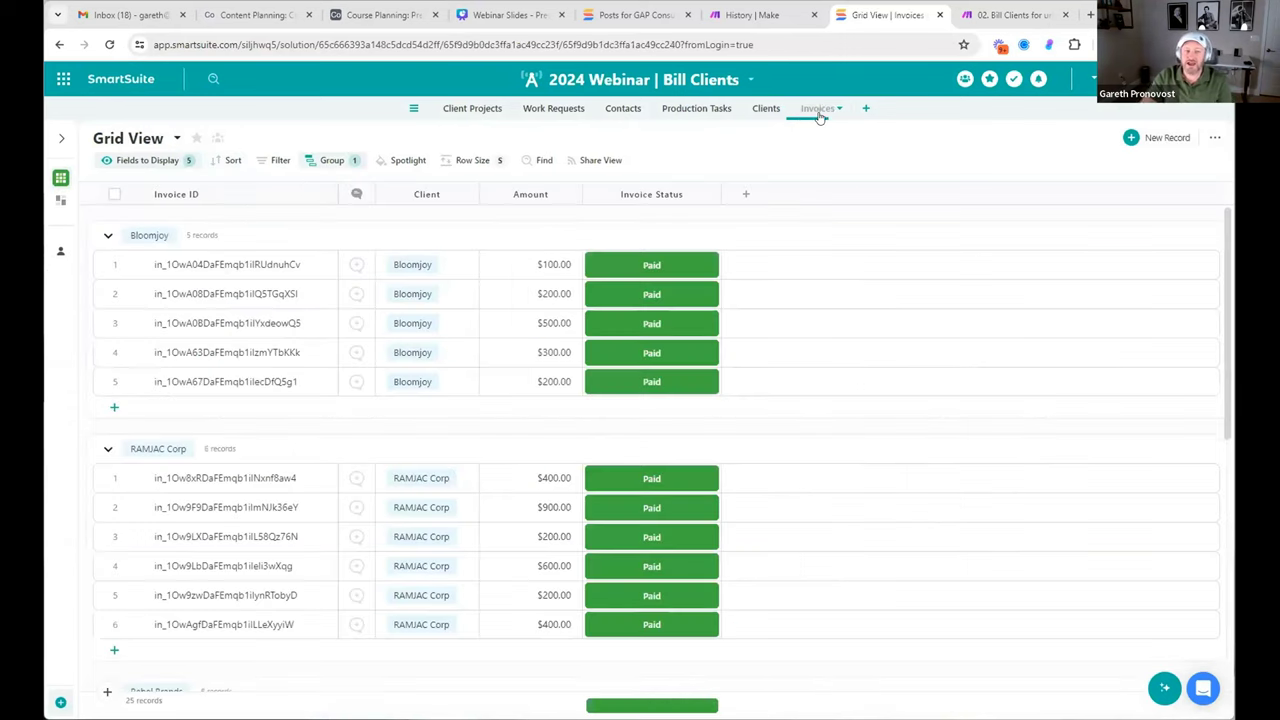
click(62, 202)
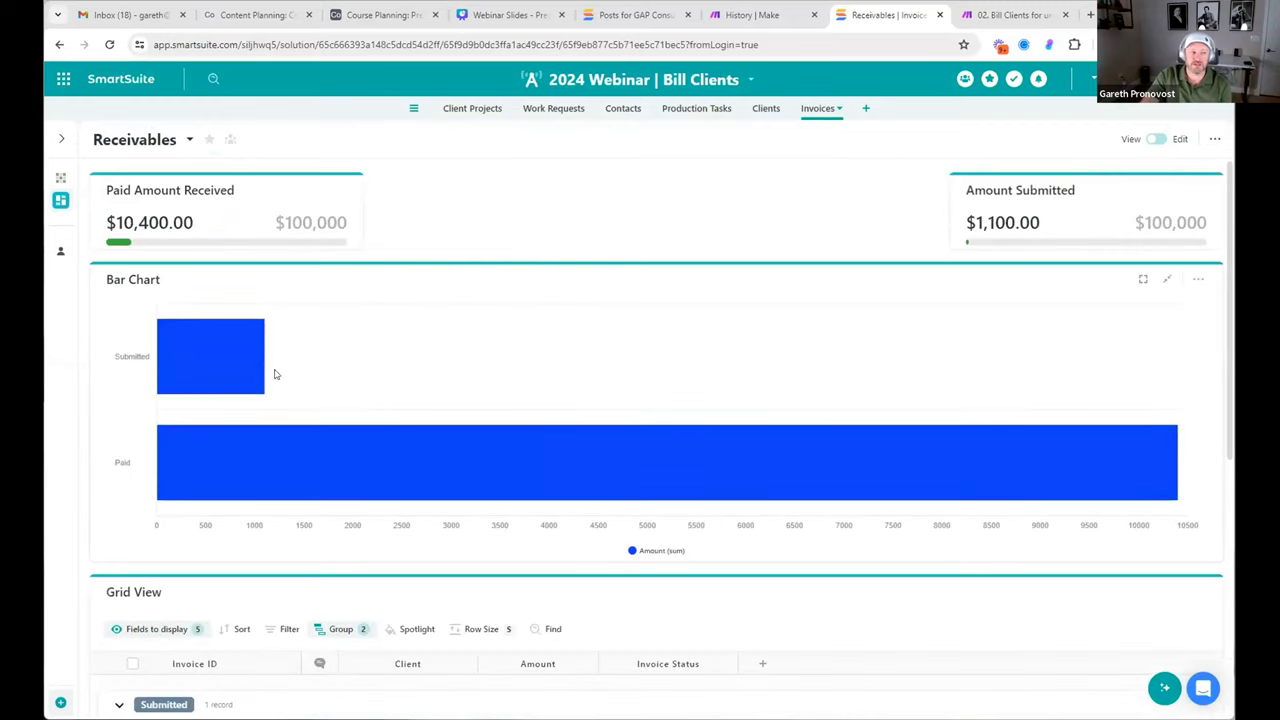
mouse_move(190, 374)
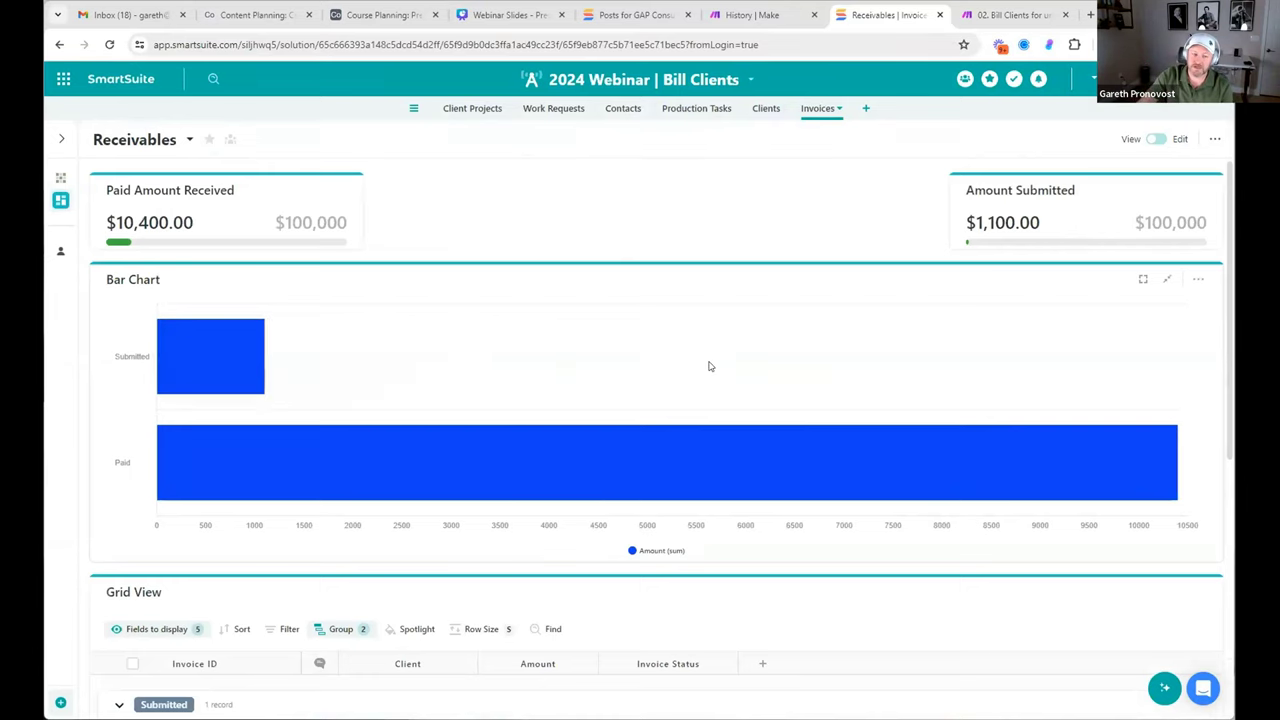
scroll(697, 356, down, 3)
click(226, 414)
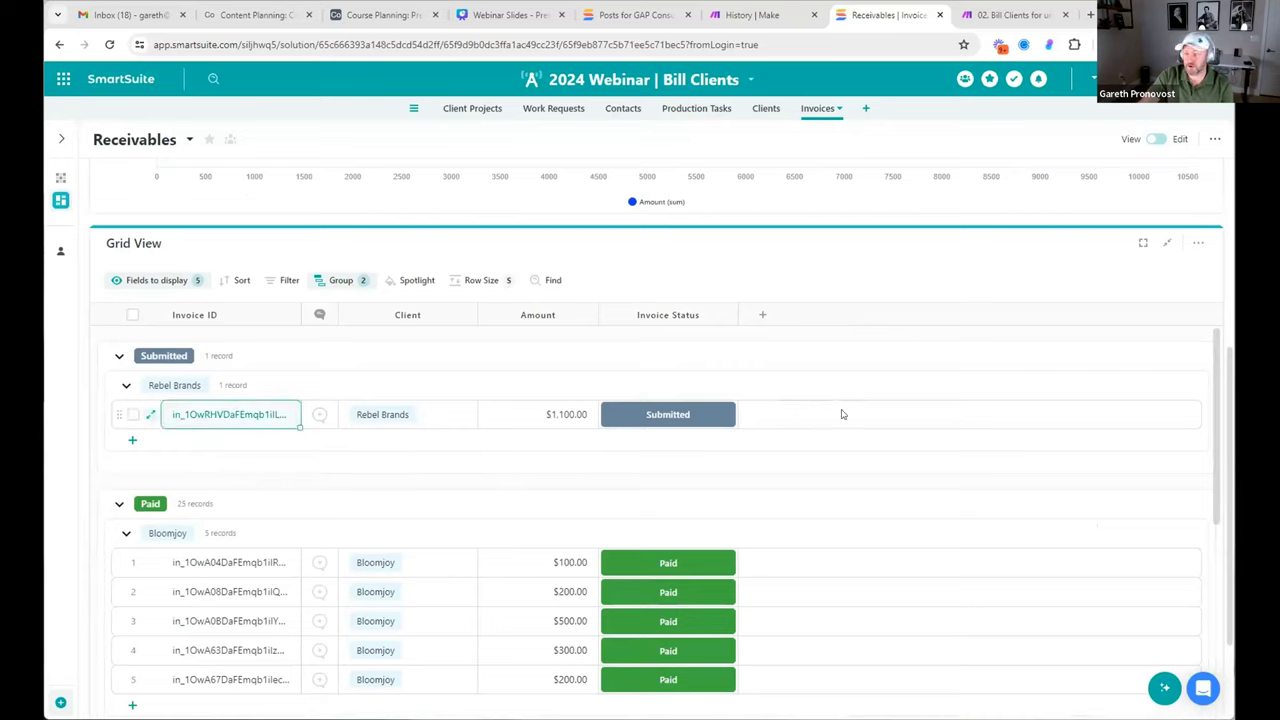
Set the submitted Rebel Brands invoice's status to Paid and reload the Receivables dashboard
mouse_move(721, 421)
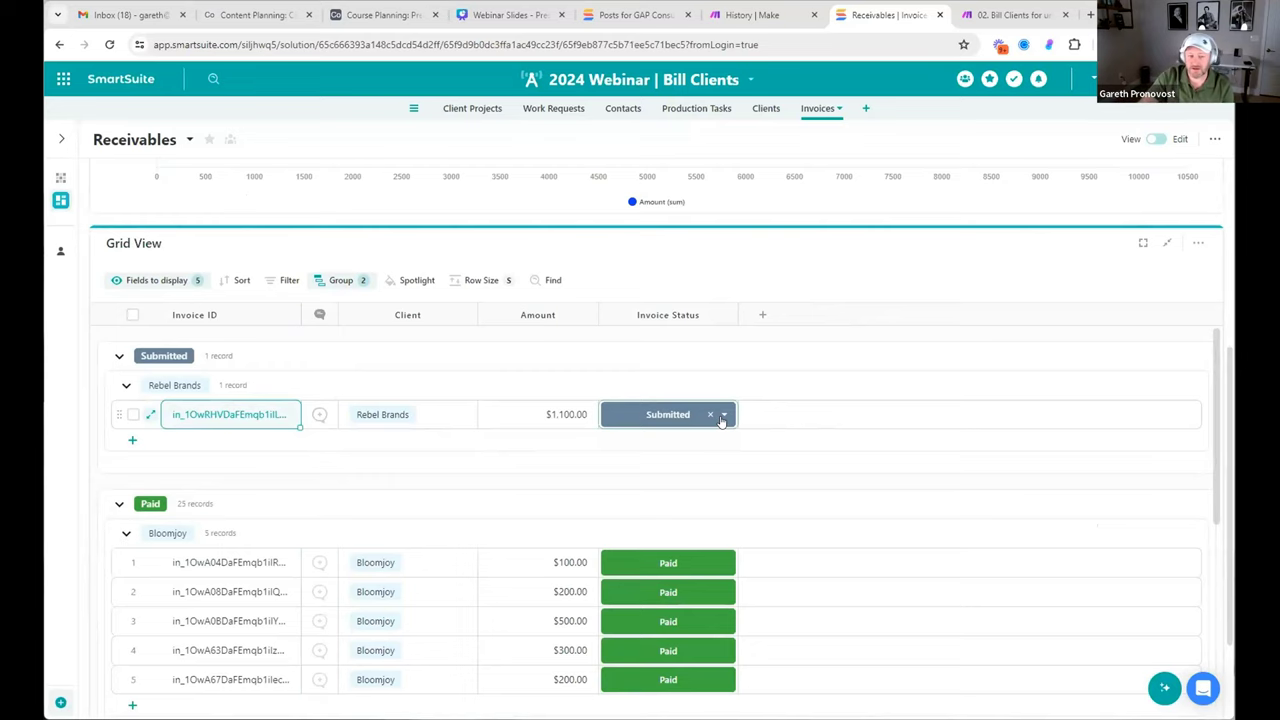
click(722, 416)
click(689, 538)
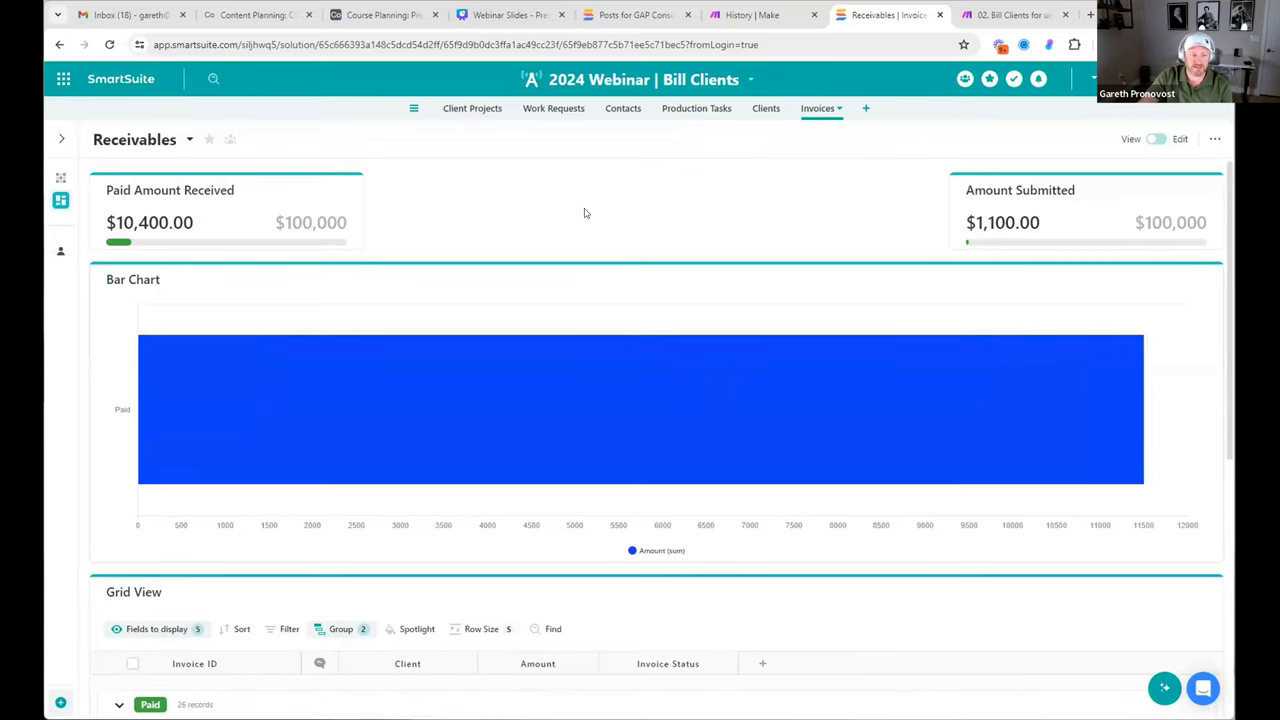
click(110, 44)
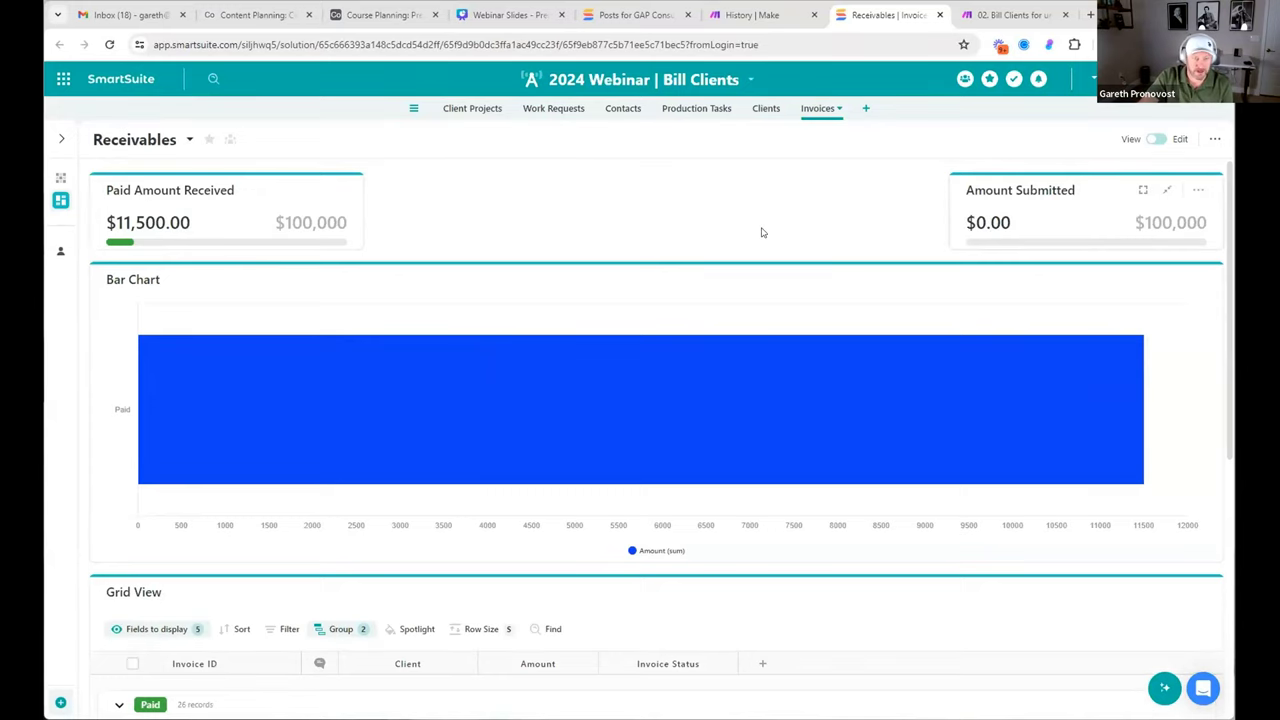
Switch to the Make scenario "02. Bill Clients for unbilled time"
key(ctrl+Tab)
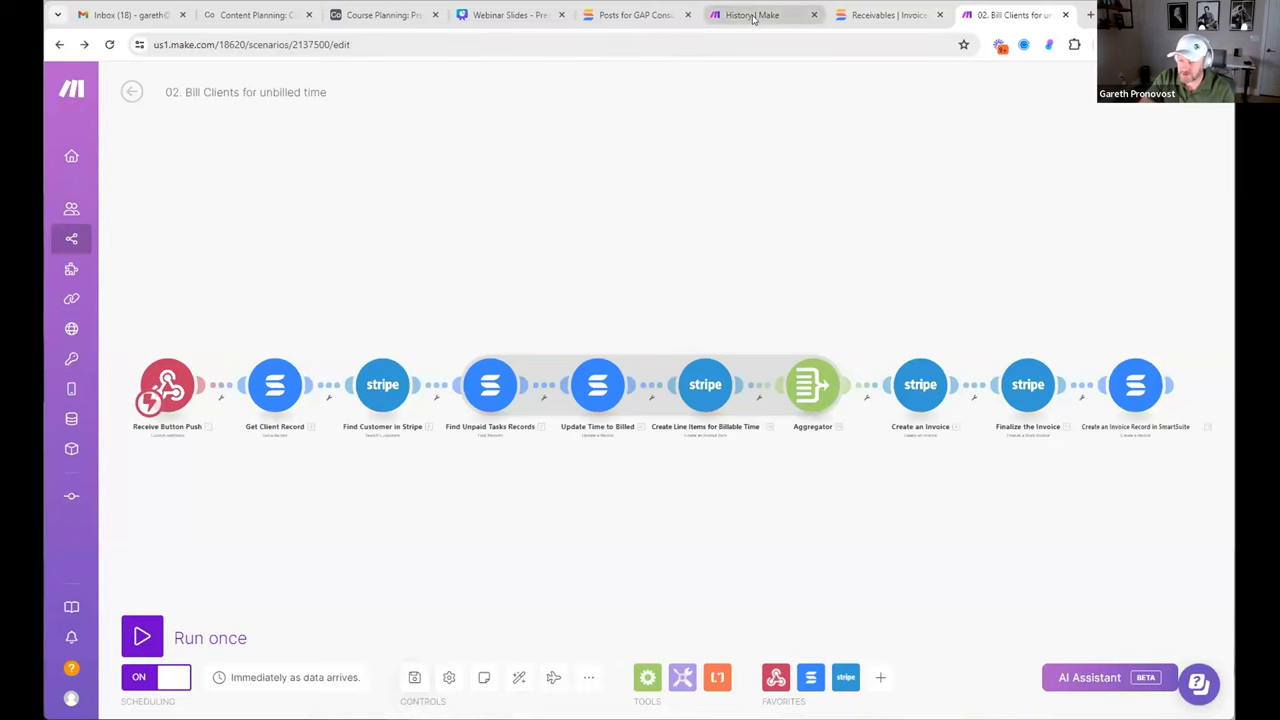
mouse_move(753, 18)
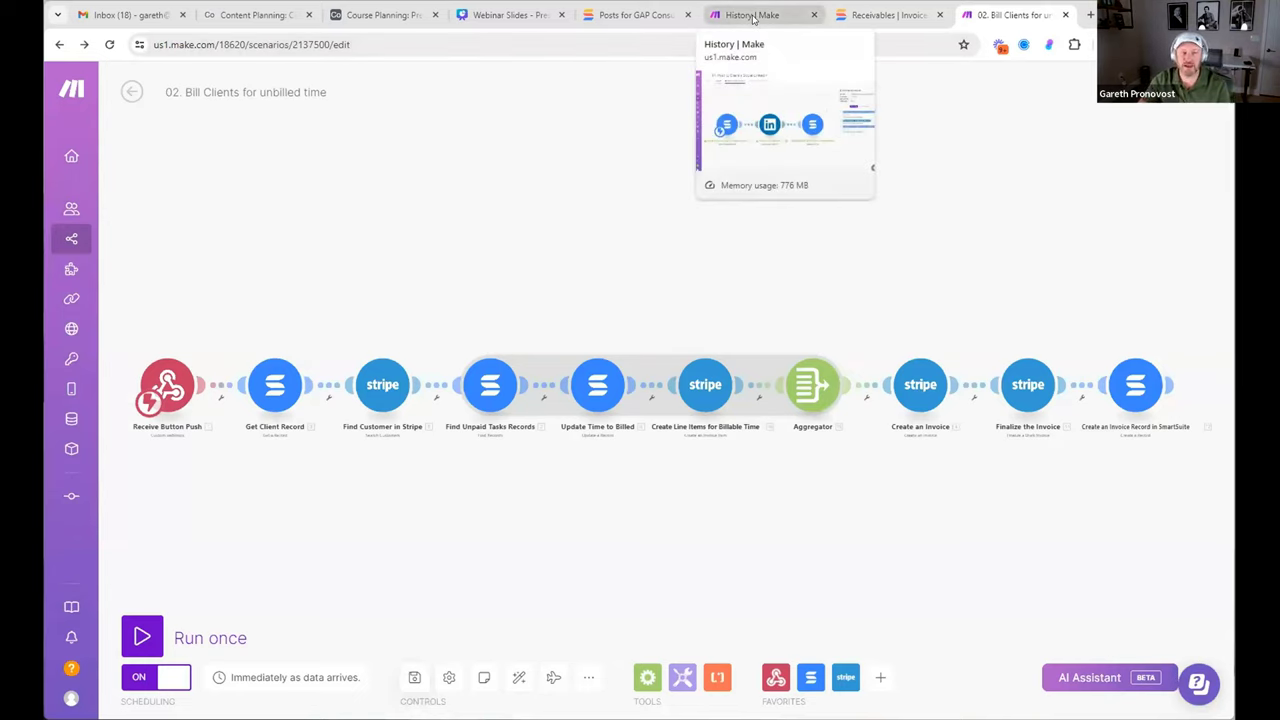